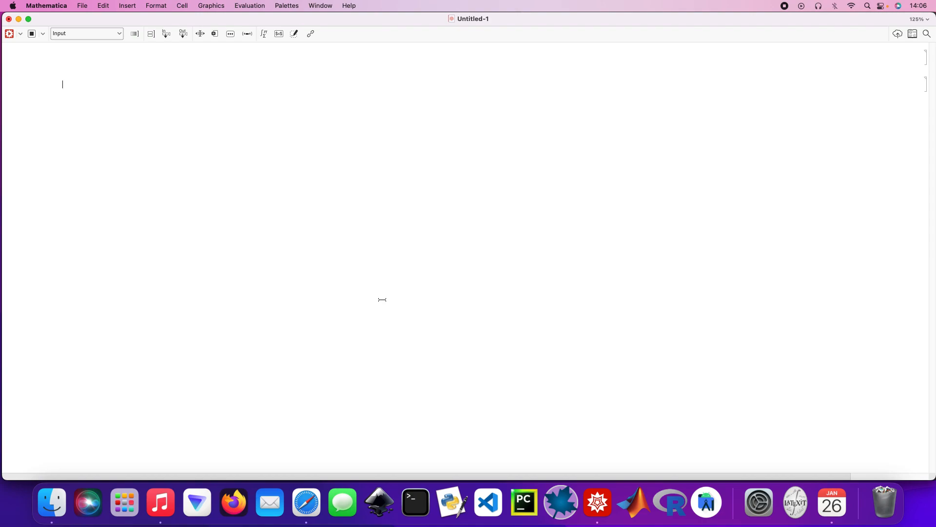
Evaluate the indefinite integral Integrate[Sin[x]^5, x] in the notebook.
type("Inte")
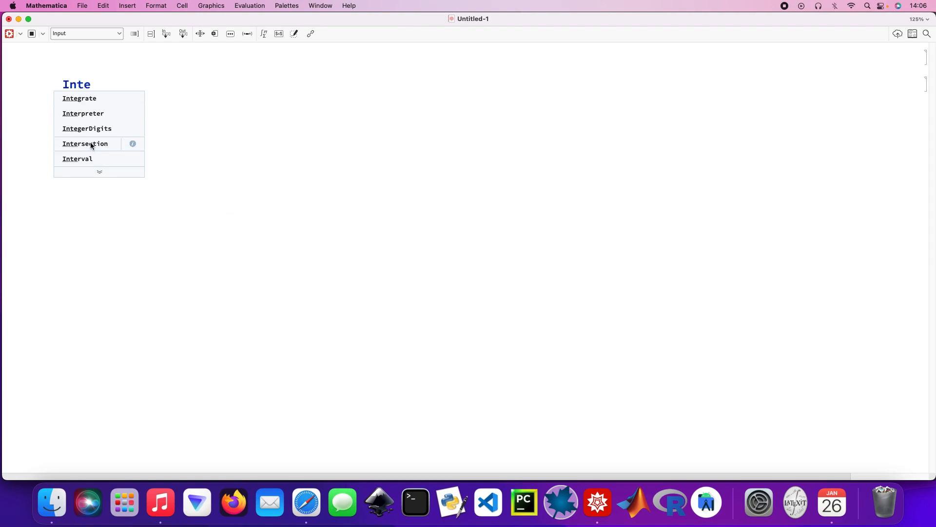
left_click(100, 96)
type("[")
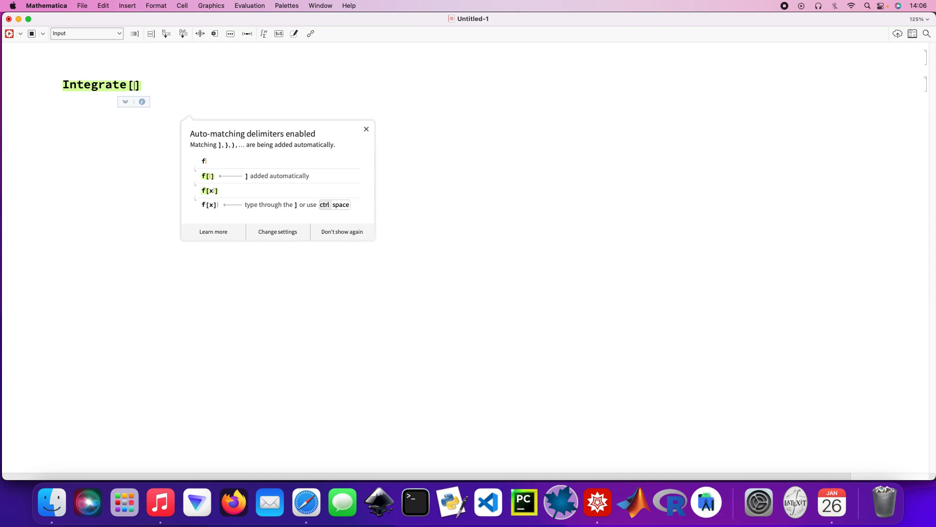
type("sin")
key("BackSpace")
key("BackSpace")
key("BackSpace")
type("Sin")
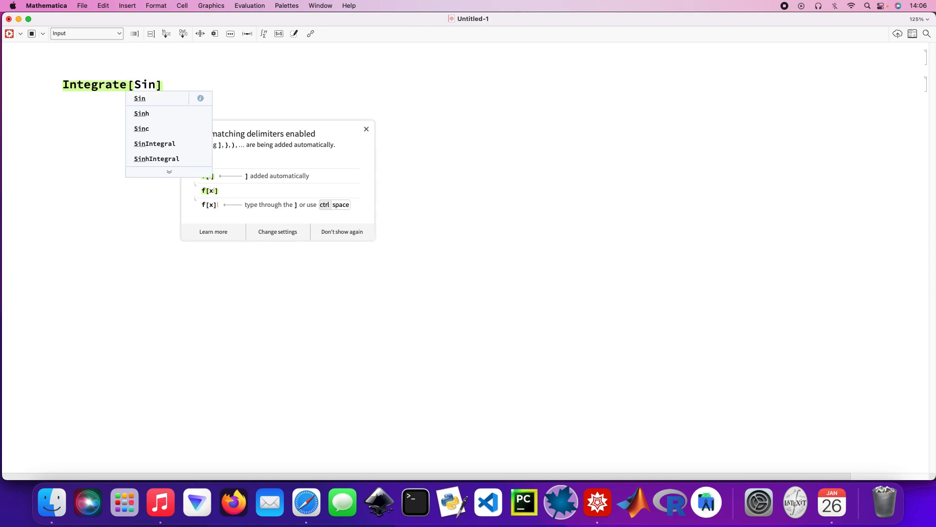
type("[x] ^")
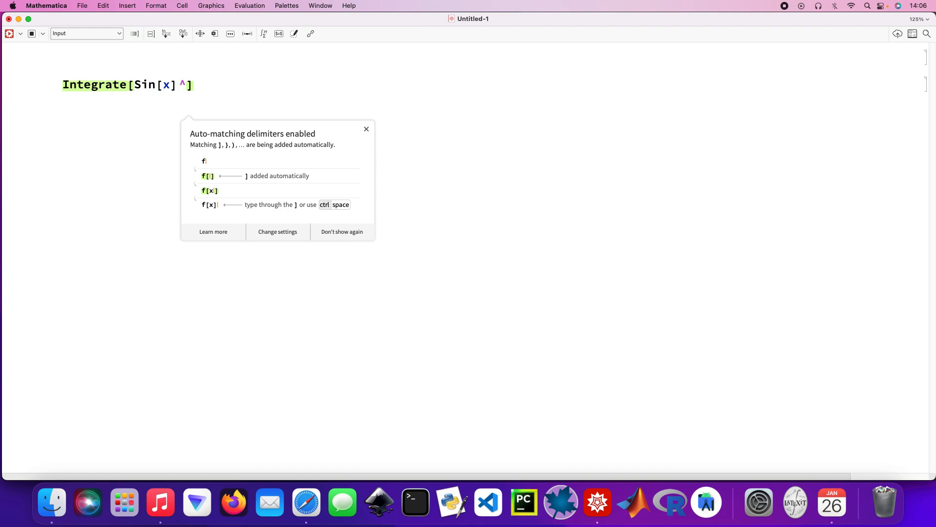
type("5, x")
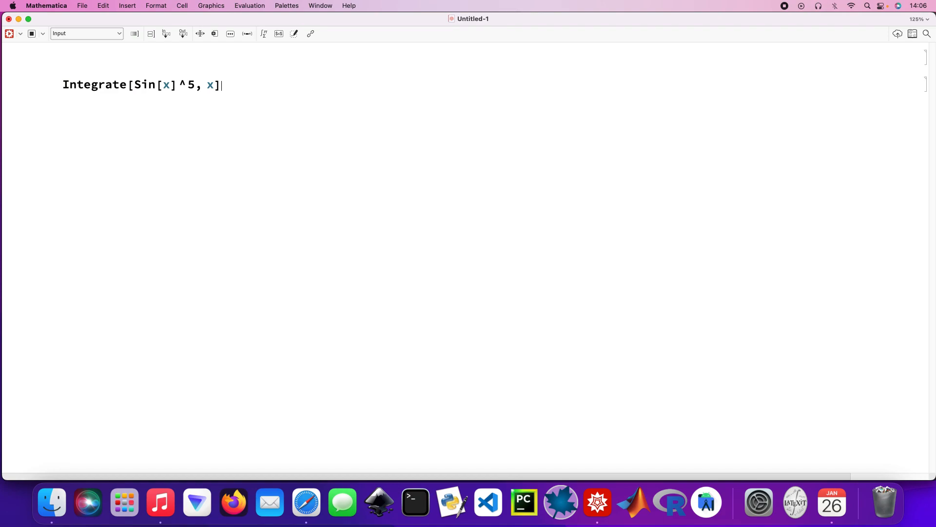
key("shift+Return")
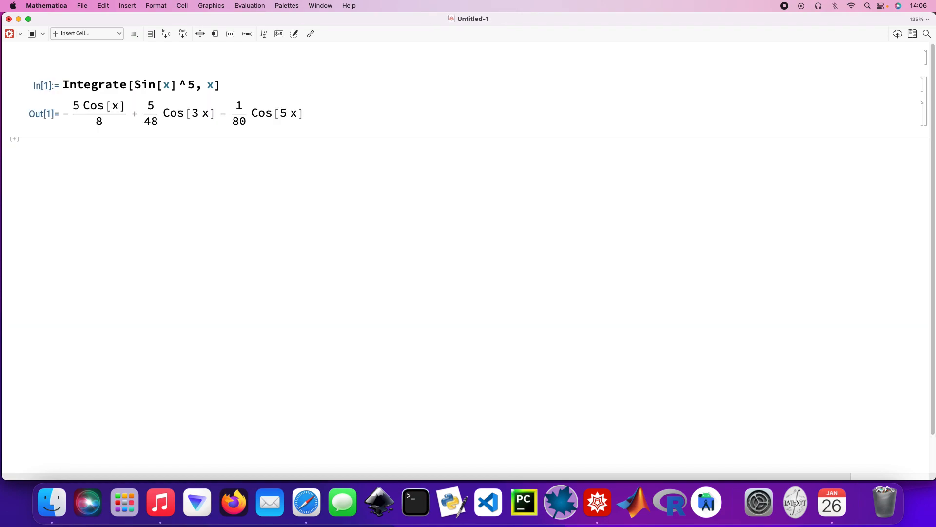
Run Integrate[Sin[x]^5,x] as a full Wolfram|Alpha query in a new cell, reusing the expression evaluated above.
type("=")
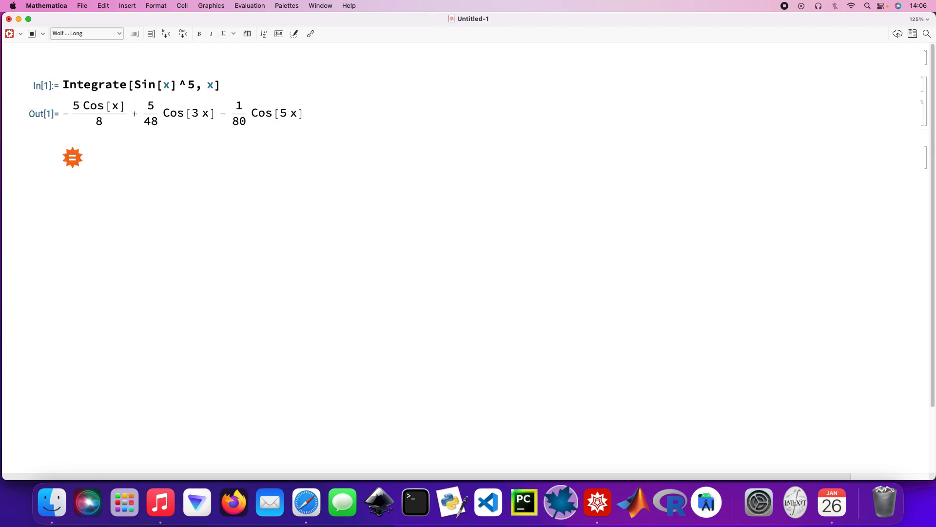
left_click_drag(225, 85, 65, 80)
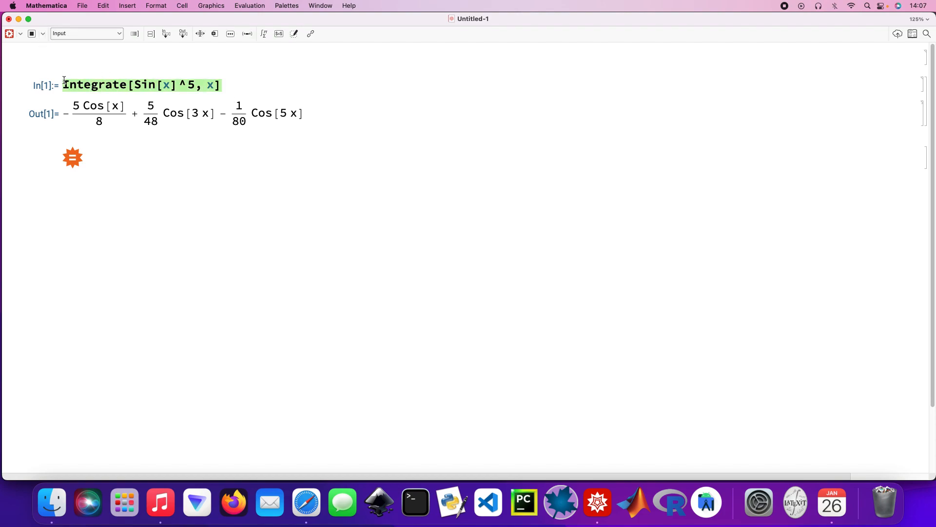
left_click(113, 165)
left_click(113, 156)
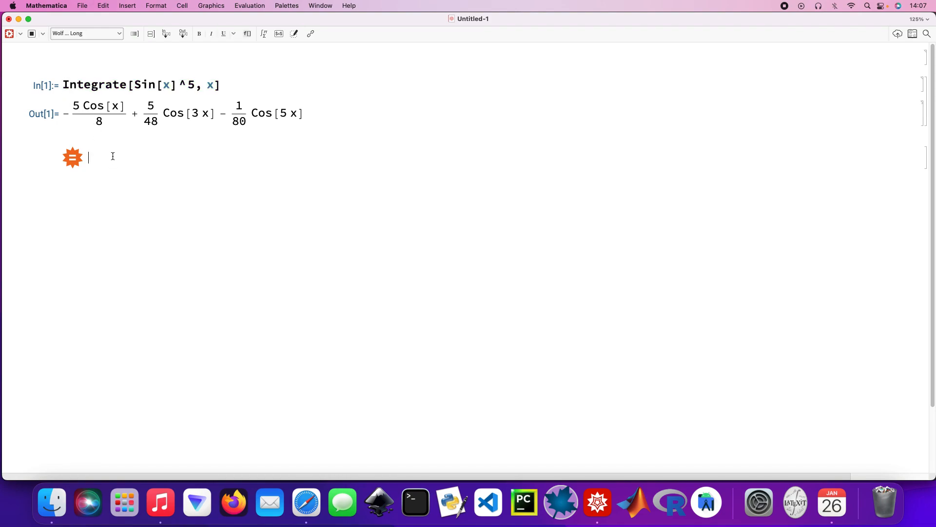
type("Integrate[Sin[x]^5,x]")
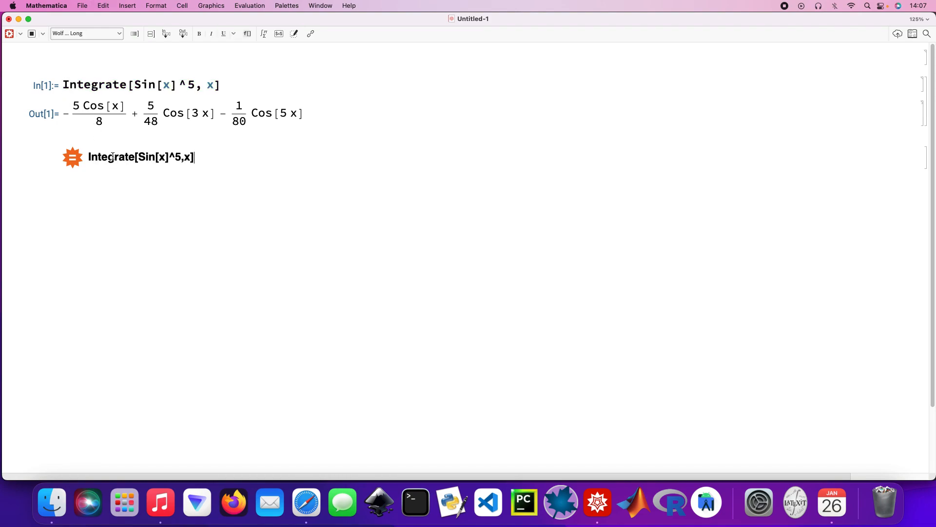
key("shift+Return")
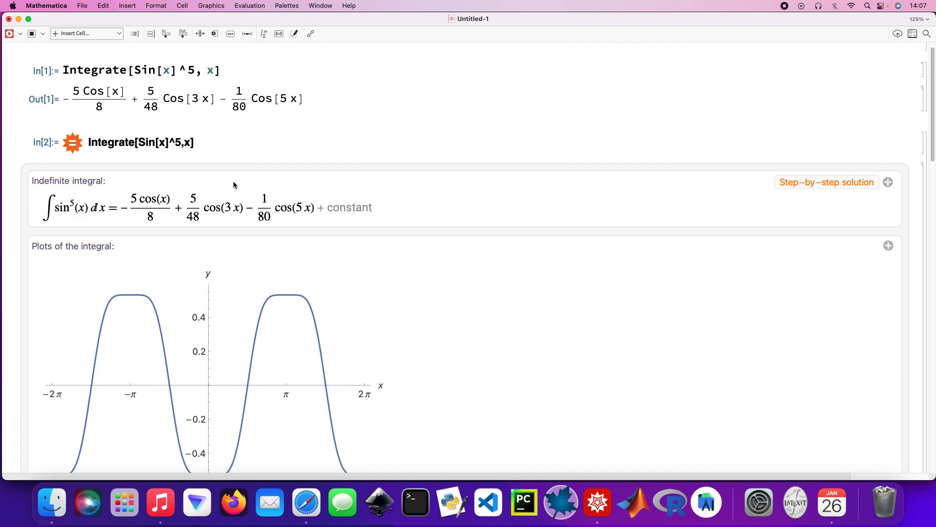
Show the step-by-step solution of the sin^5(x) indefinite integral and read through its reduction steps to the answer.
left_click(811, 185)
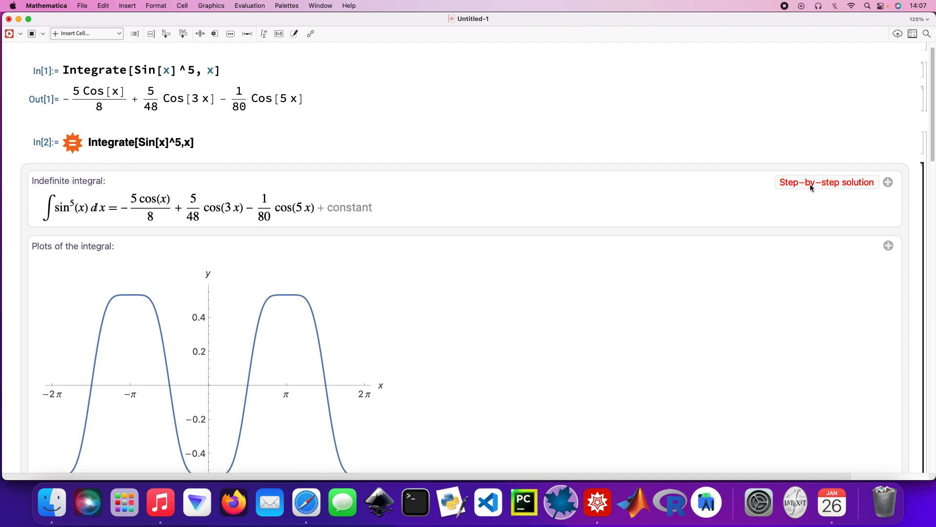
scroll(649, 245, "down", 3)
scroll(649, 241, "down", 5)
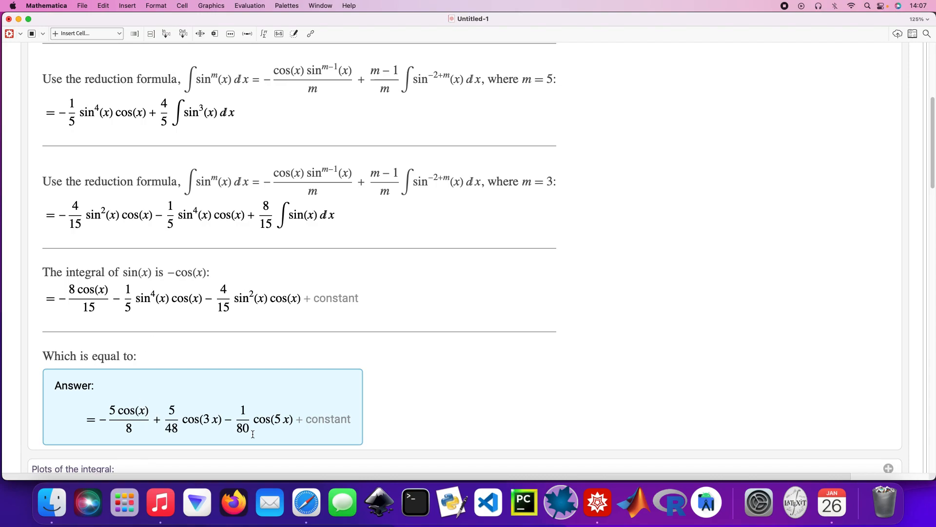
Evaluate Integrate[Cos[x]^5, x] in a new input cell below the Wolfram|Alpha results for sin^5(x).
scroll(259, 418, "down", 1)
scroll(260, 419, "down", 15)
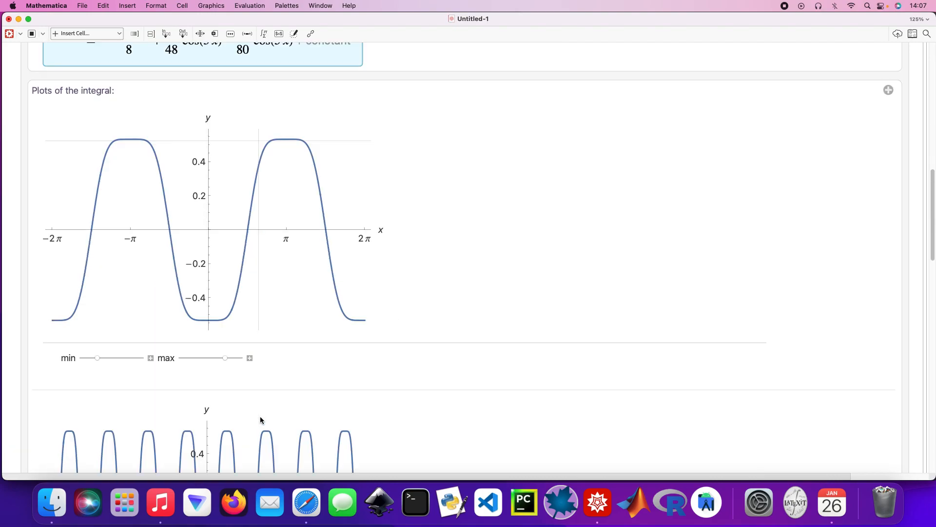
scroll(259, 416, "down", 10)
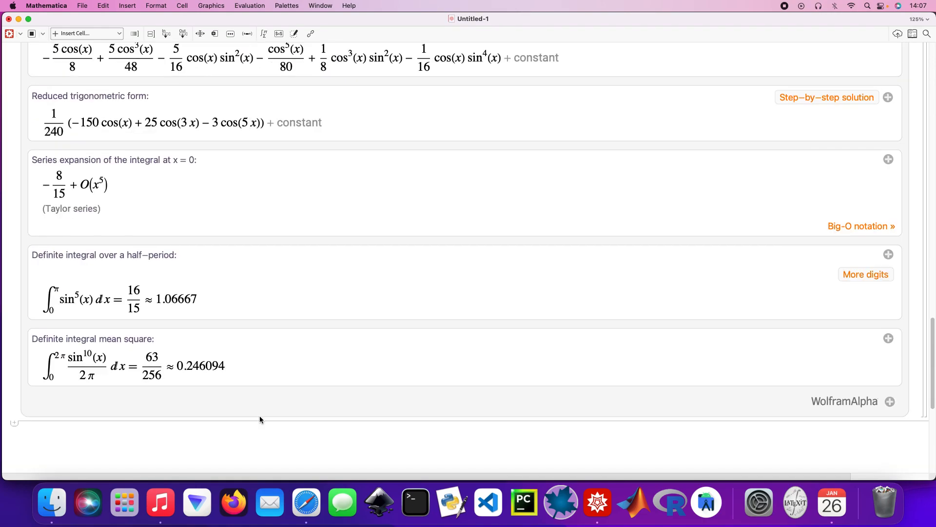
type("Int")
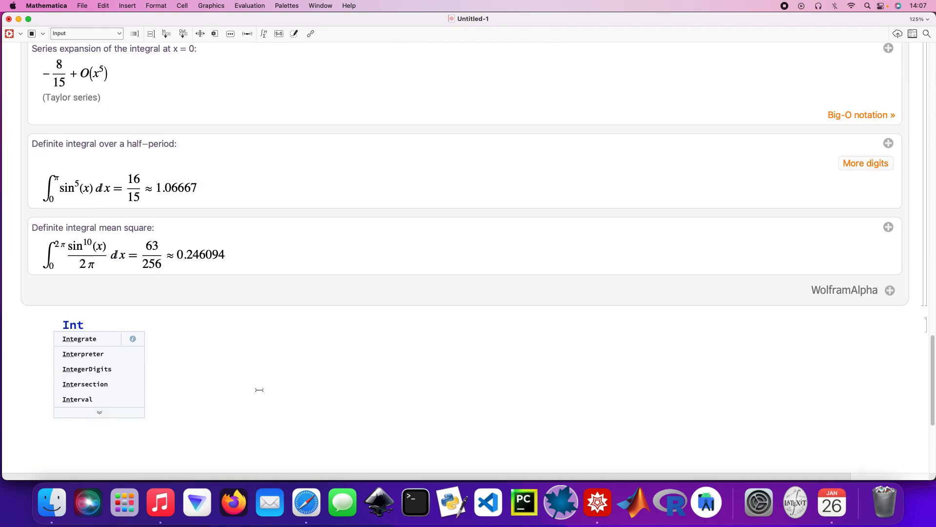
left_click(100, 338)
type("[")
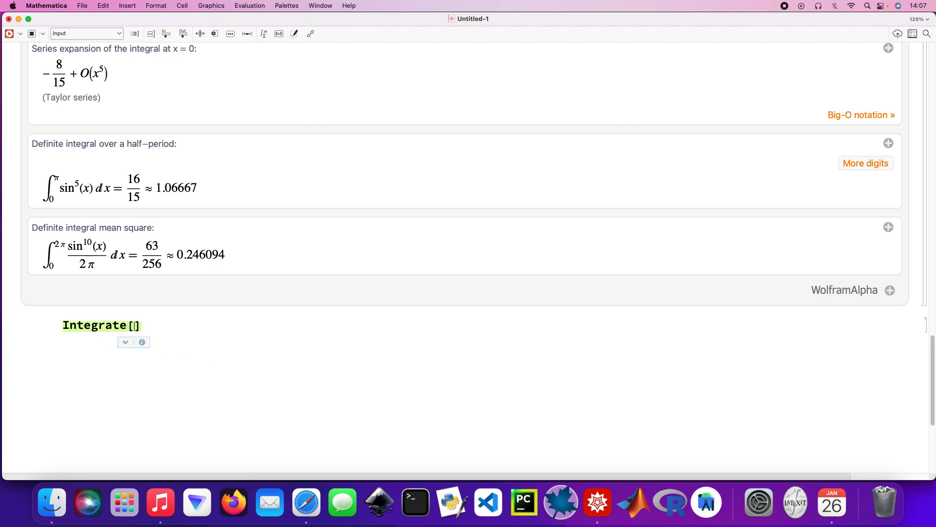
type("Cos")
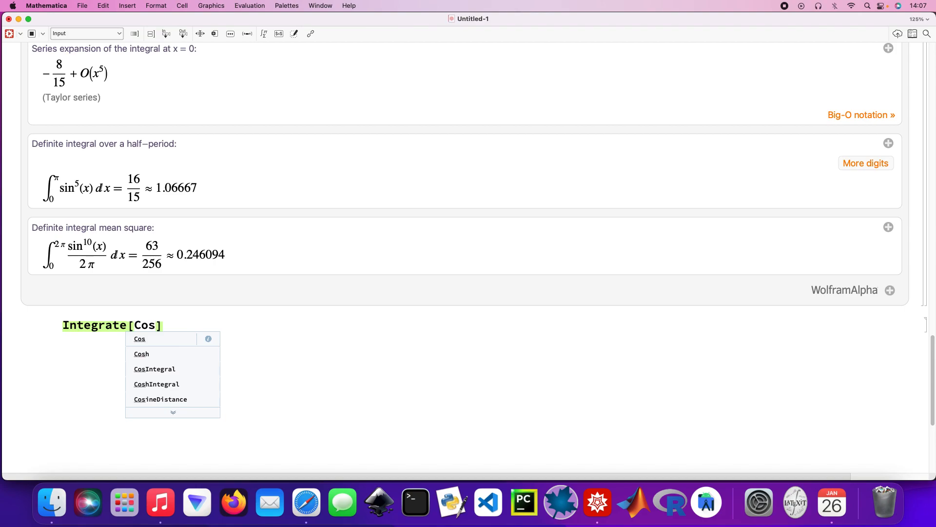
type("[x]")
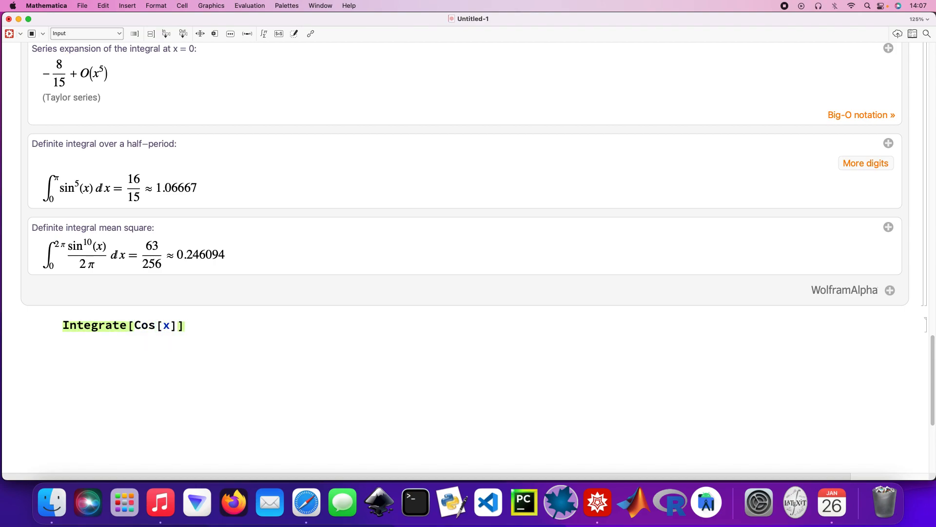
type("^5, x]")
key("shift+Return")
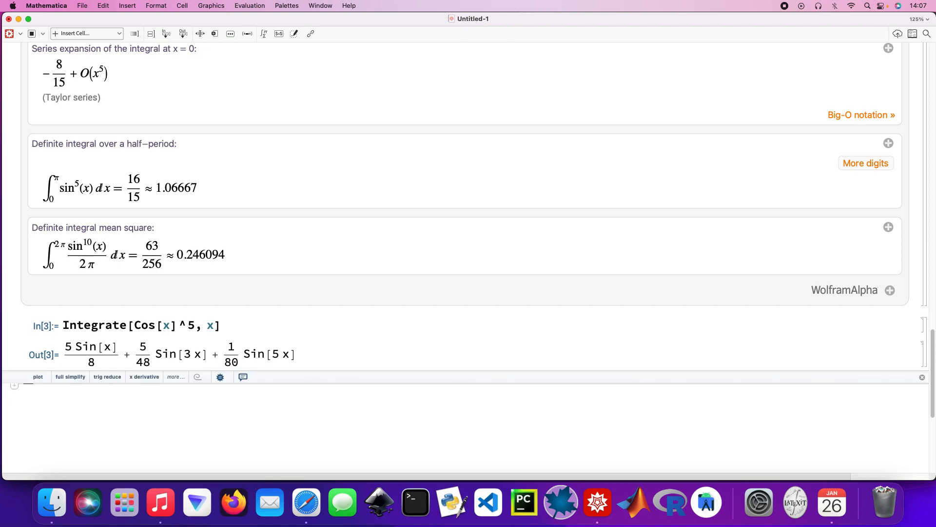
Run a full Wolfram|Alpha query in a new cell with a copy of Integrate[Cos[x]^5,x].
type("=")
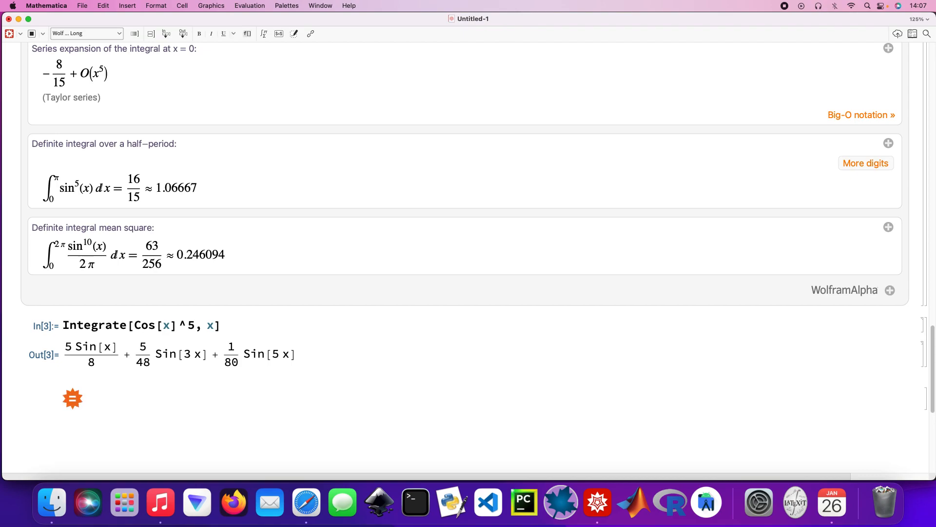
left_click_drag(63, 325, 220, 322)
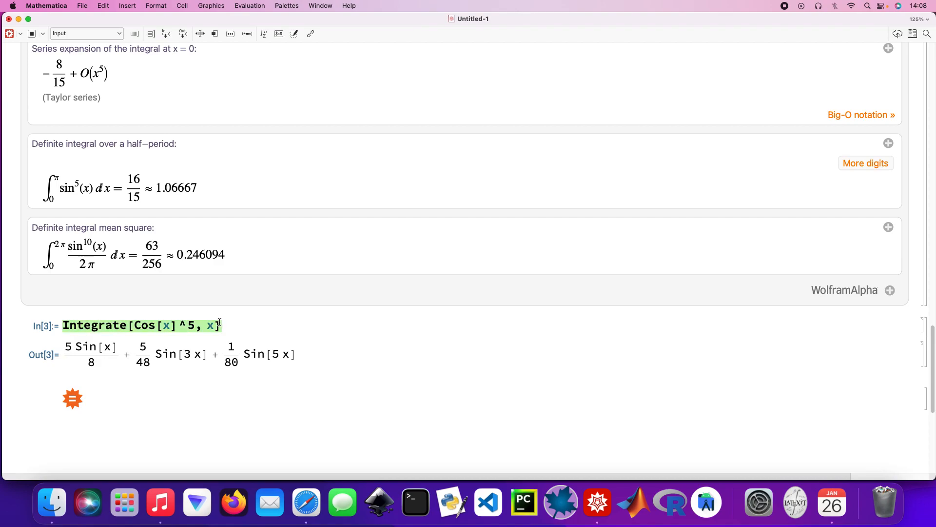
key("super+c")
left_click(109, 400)
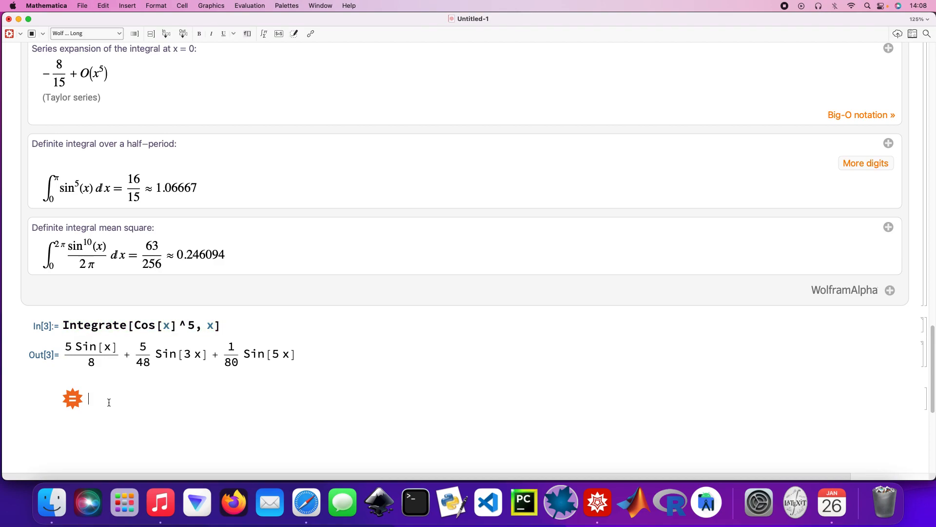
key("super+v")
key("shift+Return")
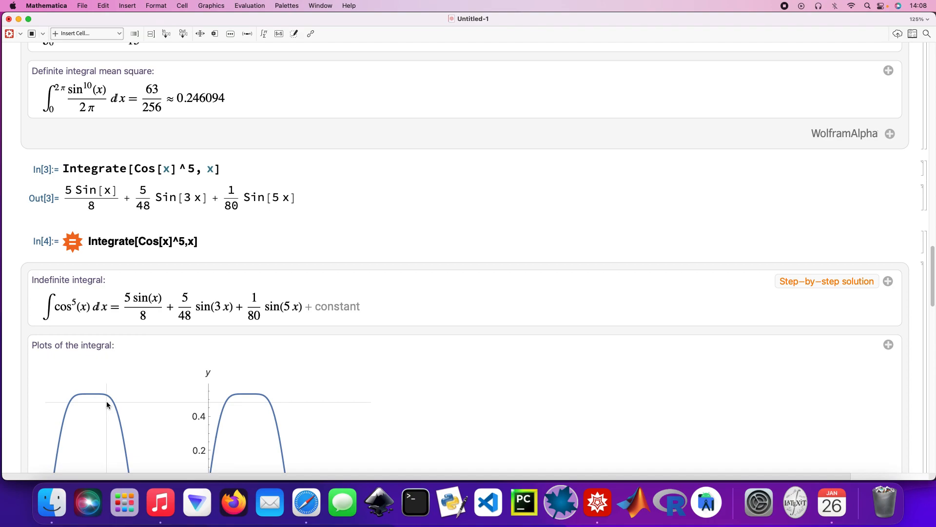
Show the step-by-step solution of the cos^5(x) indefinite integral and examine the reduction formula steps and final answer.
scroll(106, 400, "down", 5)
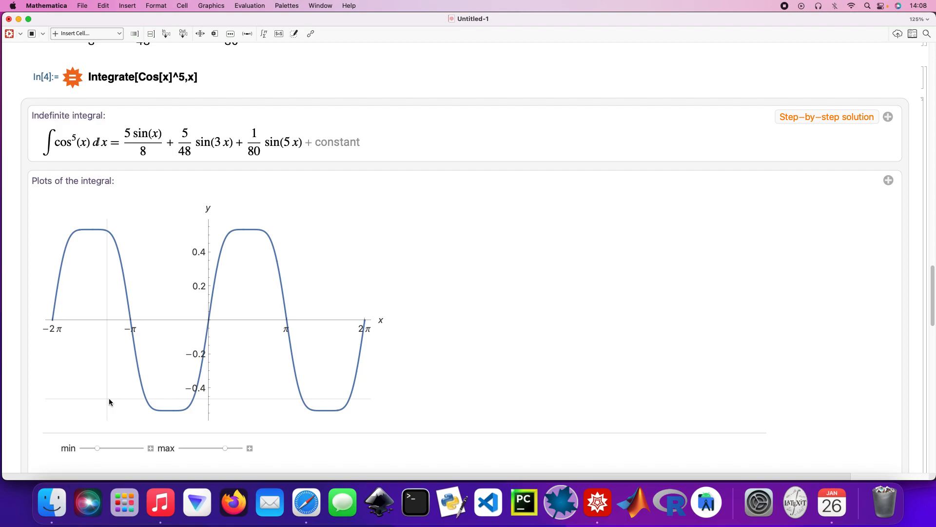
left_click(793, 118)
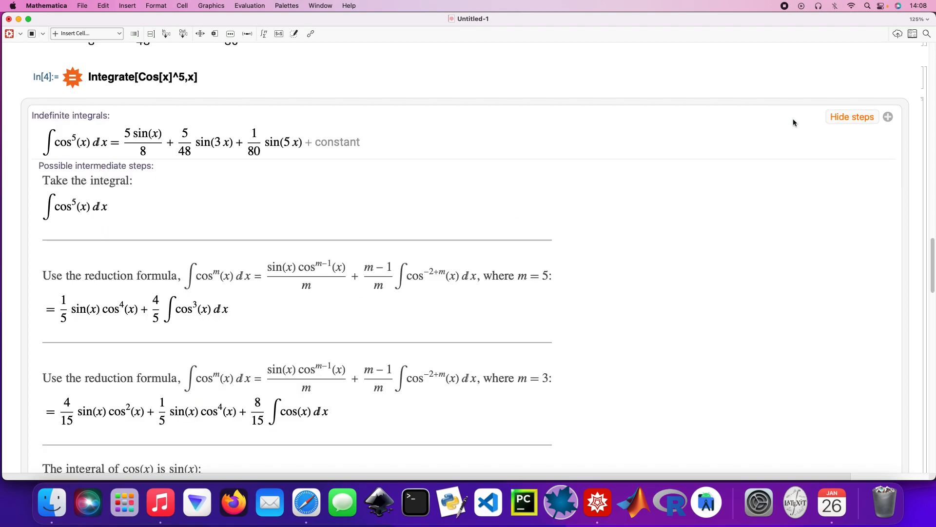
scroll(514, 237, "down", 1)
scroll(514, 237, "down", 5)
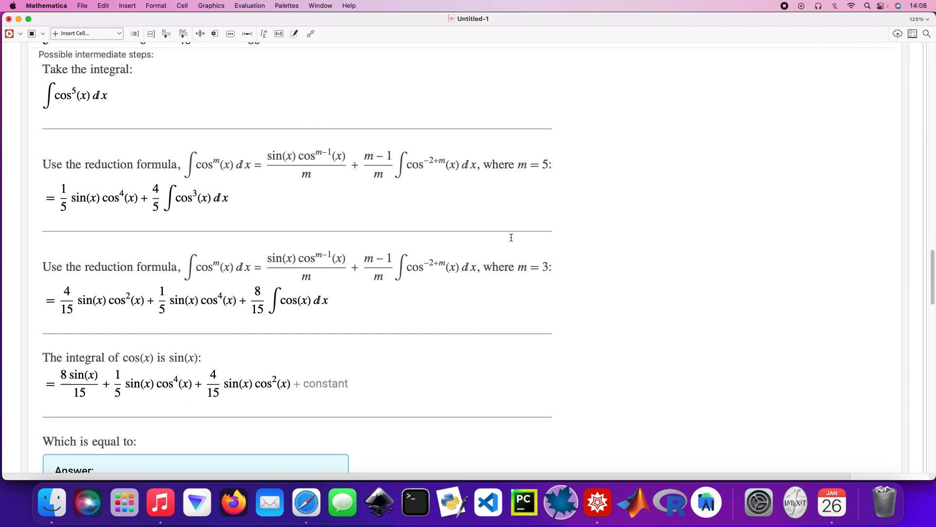
scroll(511, 237, "up", 2)
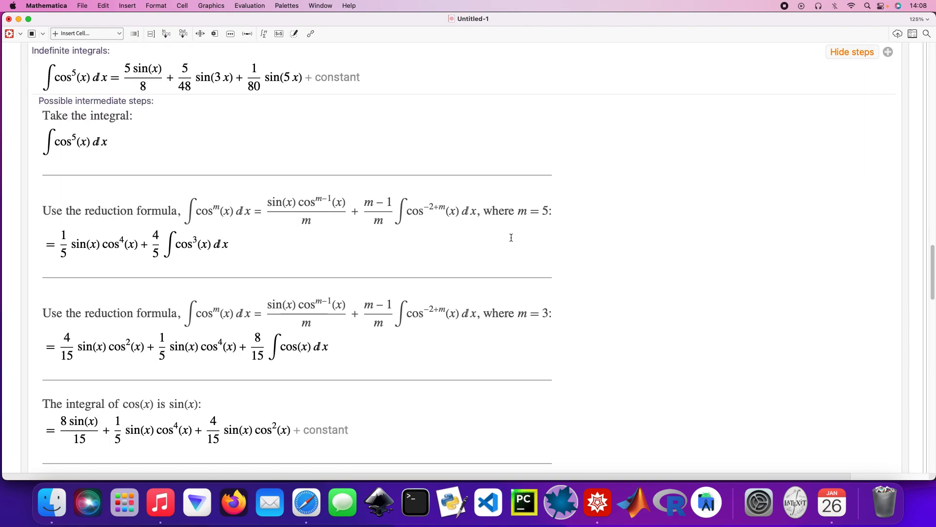
scroll(511, 238, "down", 1)
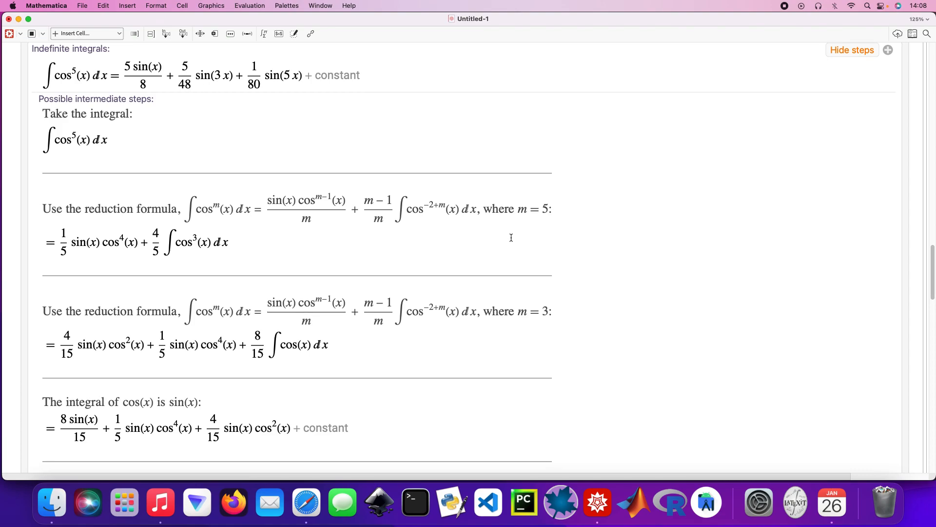
scroll(511, 237, "down", 5)
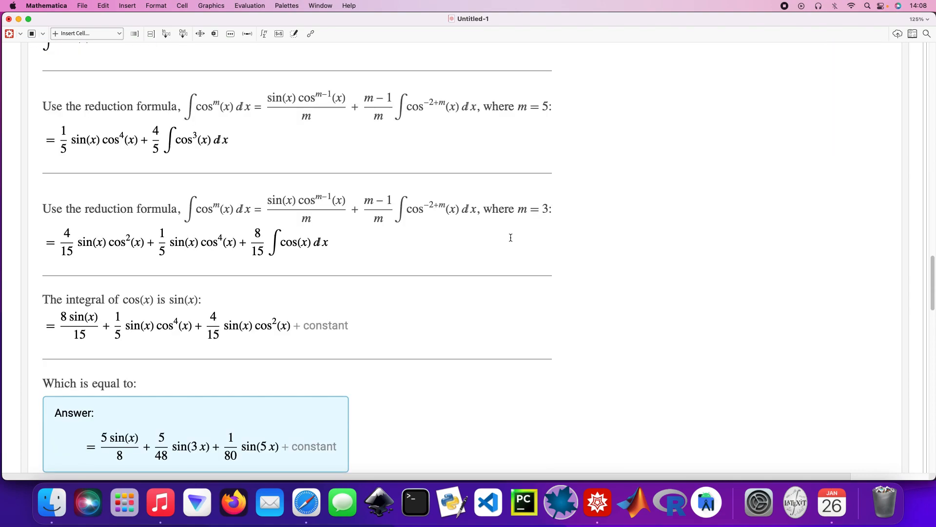
scroll(511, 237, "down", 5)
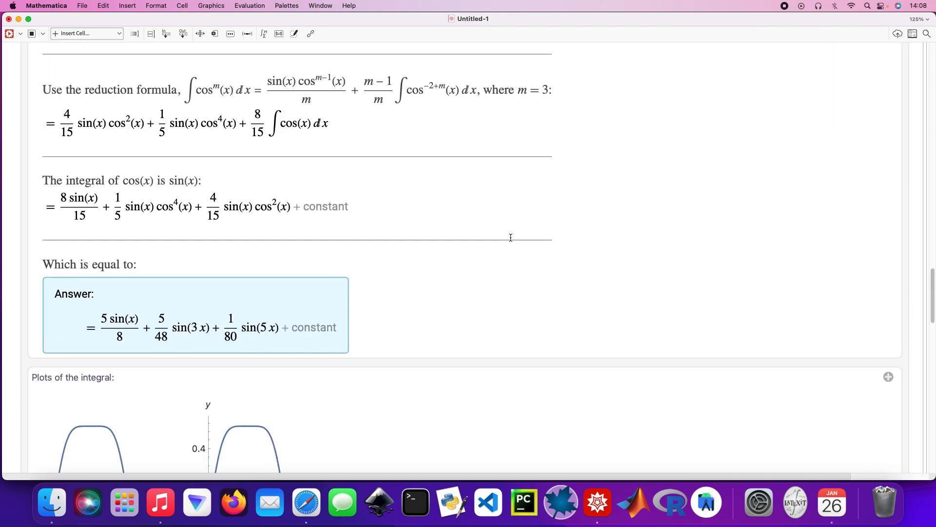
scroll(511, 237, "down", 5)
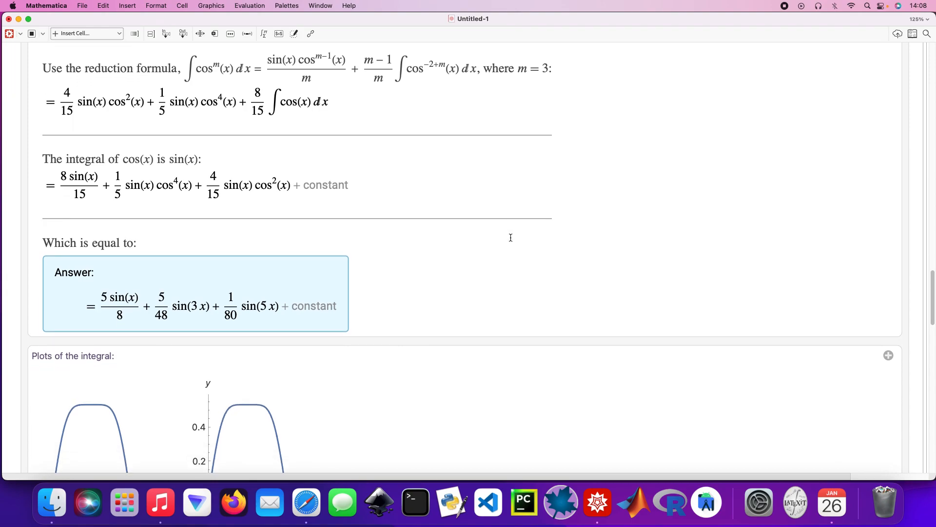
scroll(511, 237, "up", 5)
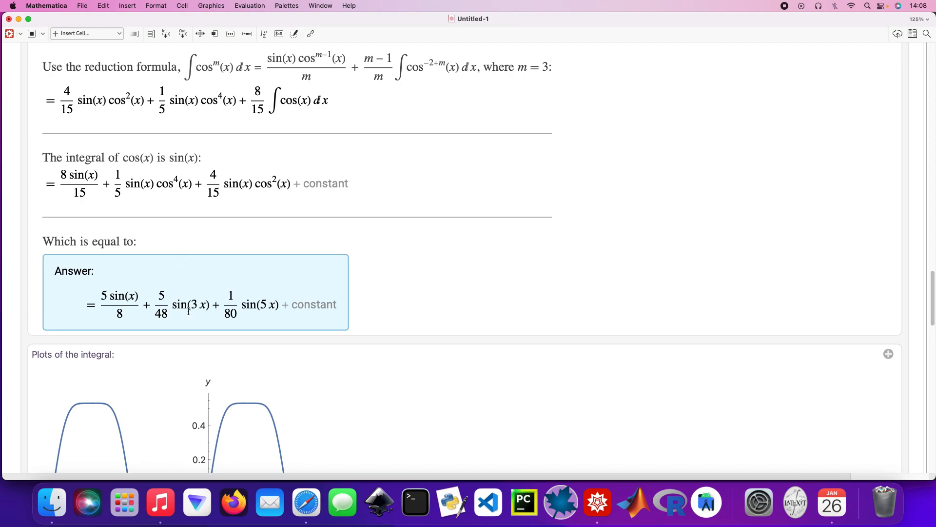
Evaluate Integrate[Tan[x]^5, x] in a new input cell below the Wolfram|Alpha results for cos^5(x).
scroll(190, 310, "down", 15)
scroll(192, 310, "down", 15)
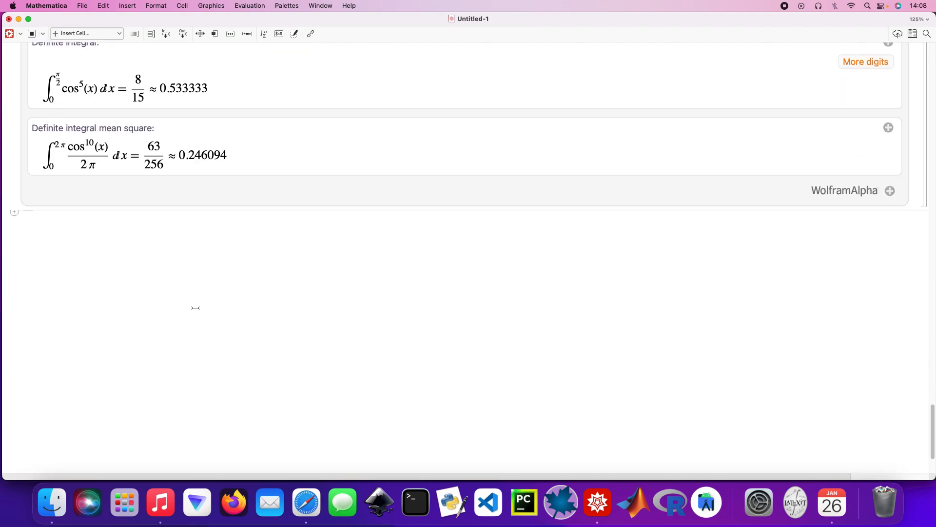
type("Int")
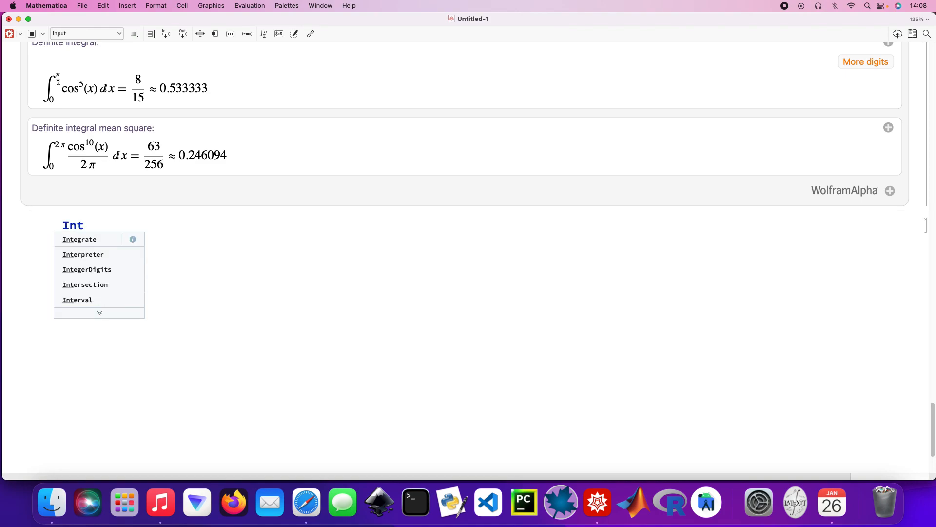
left_click(103, 240)
type("[Tan[x]")
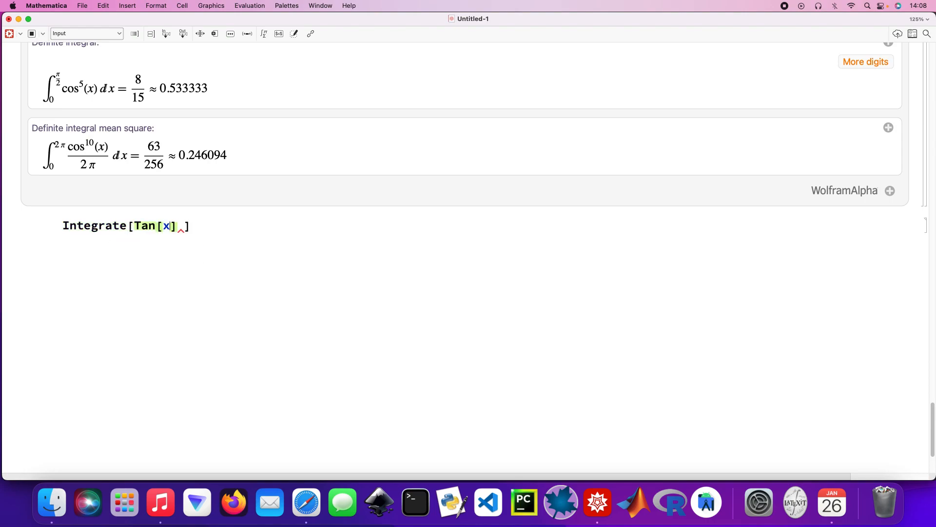
type("^5")
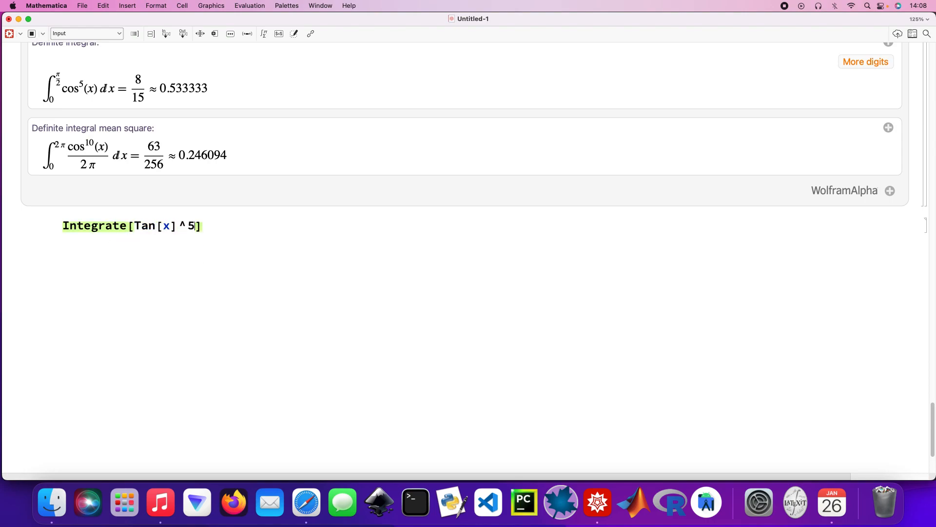
type(", x")
key("shift+Return")
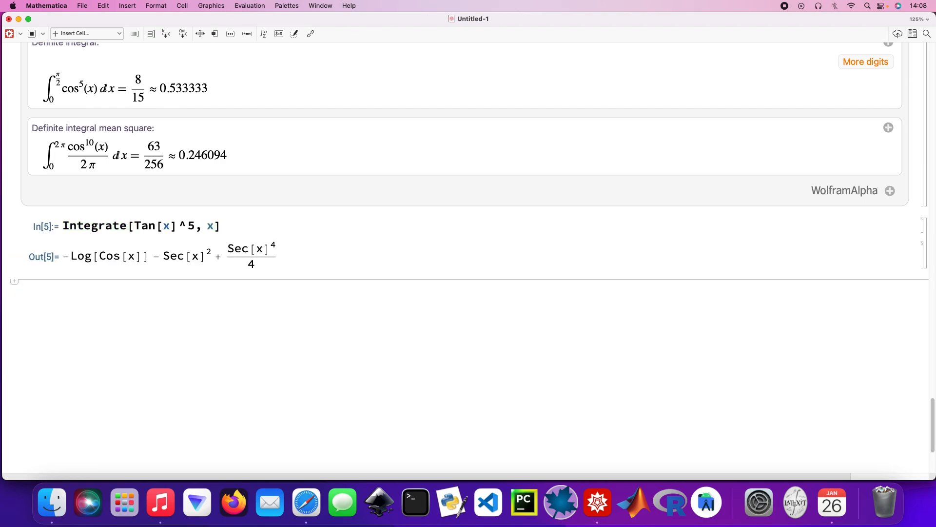
Run a full Wolfram|Alpha query in a new cell with a copy of Integrate[Tan[x]^5,x].
type("==")
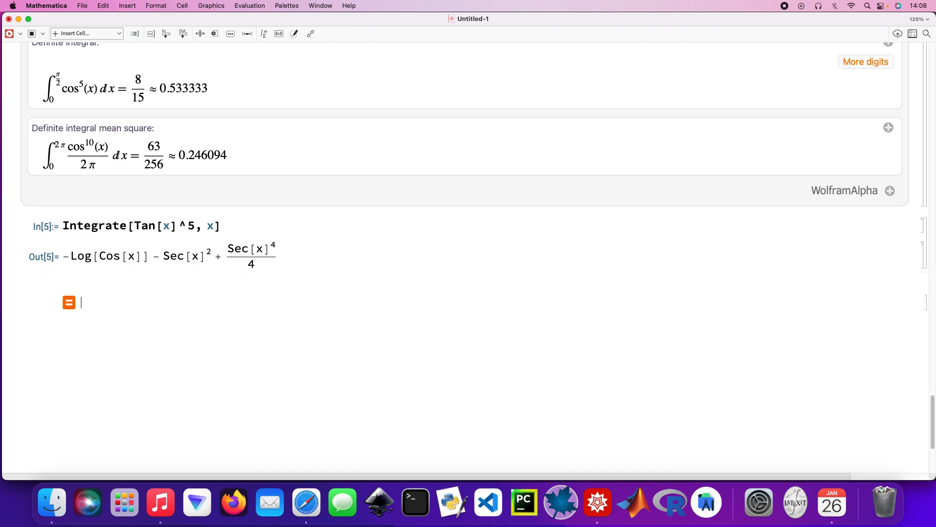
left_click_drag(224, 226, 57, 224)
key("super+c")
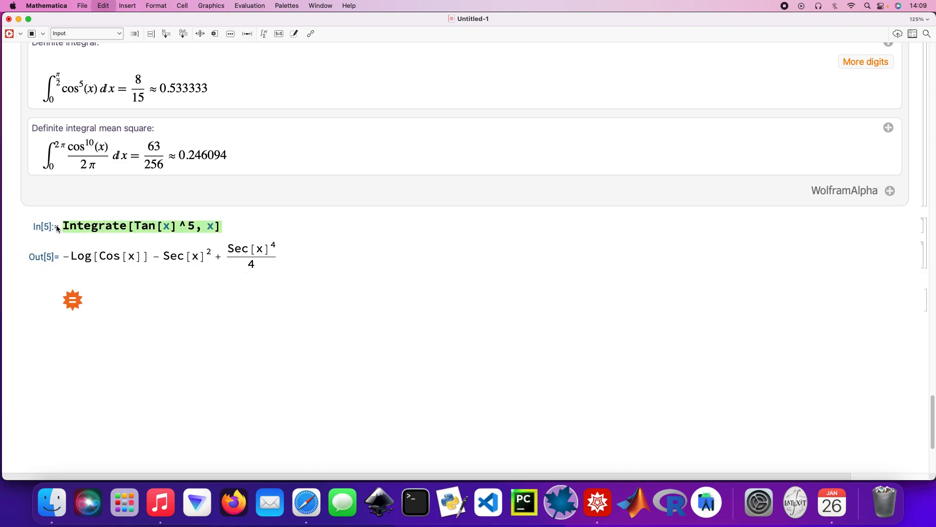
left_click(93, 298)
key("super+v")
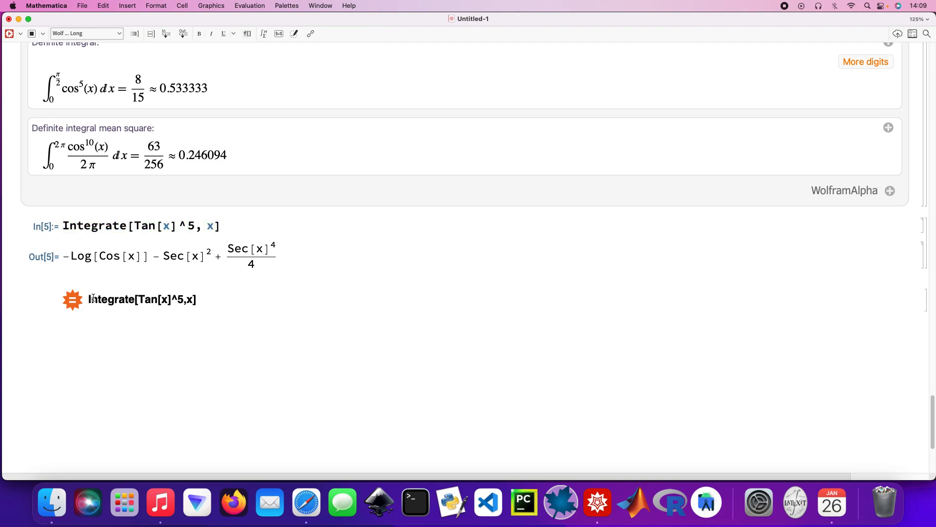
key("shift+Return")
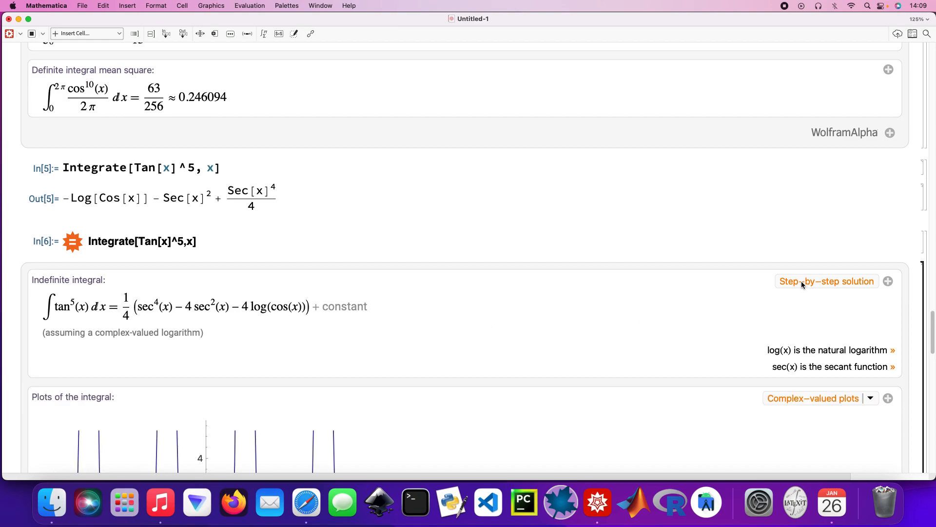
Show the step-by-step solution of the tan^5(x) indefinite integral and examine its reduction steps, final answer and plots.
scroll(800, 280, "down", 1)
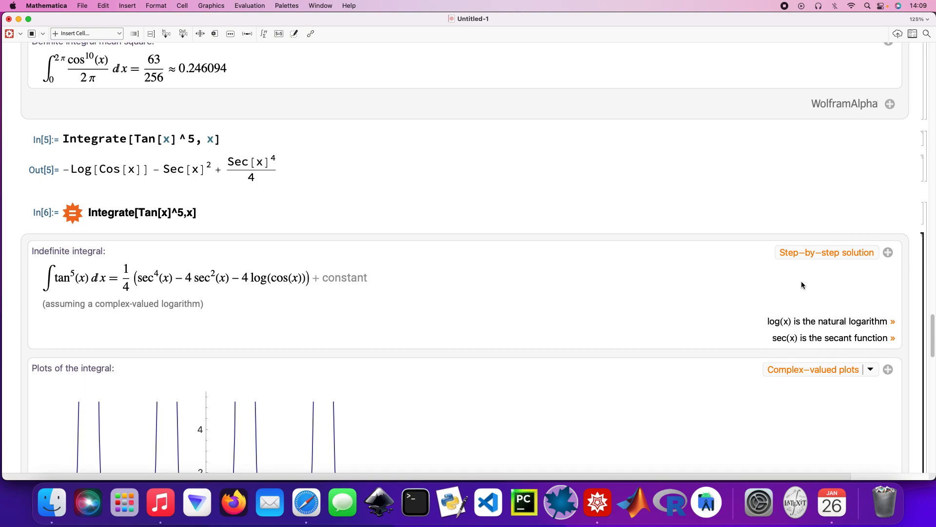
left_click(805, 254)
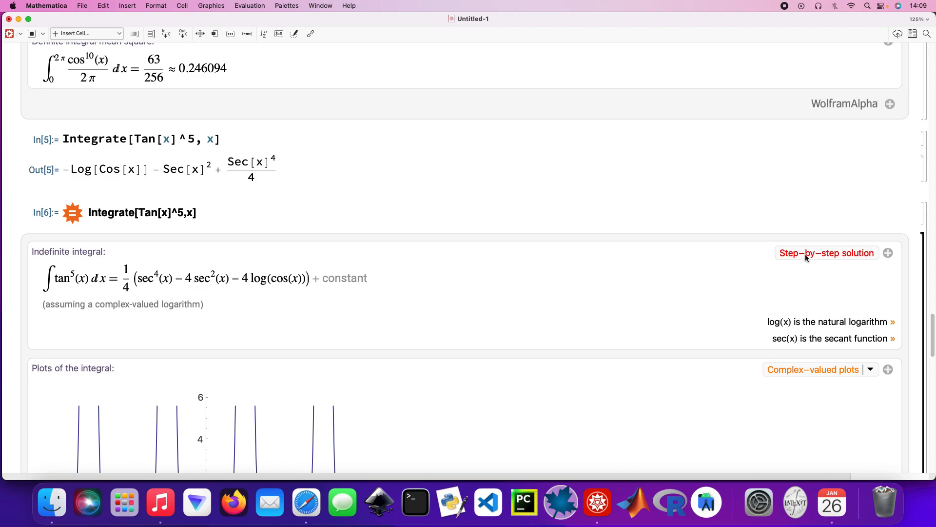
scroll(806, 257, "down", 1)
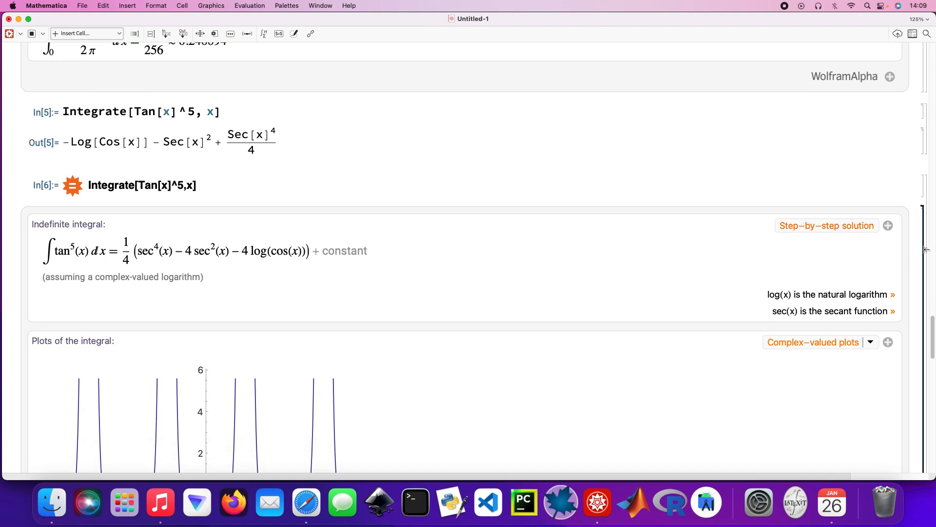
scroll(831, 286, "down", 15)
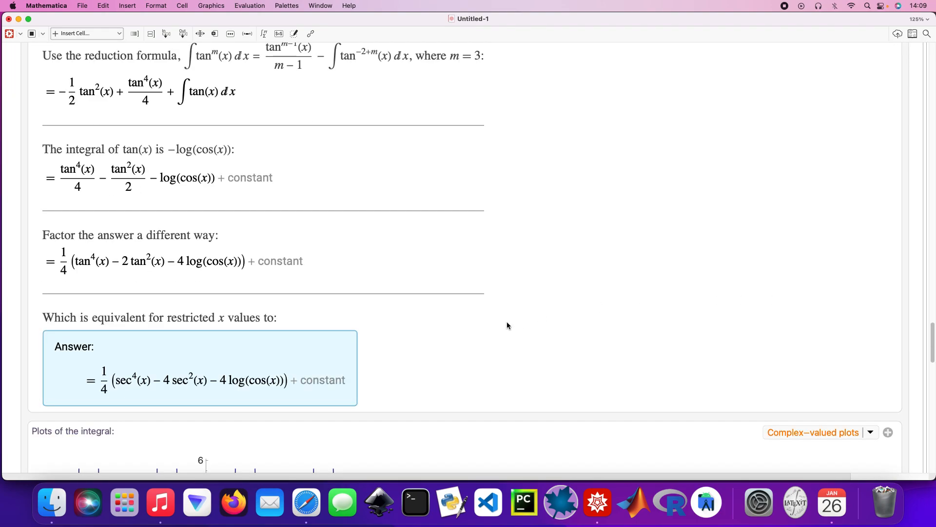
scroll(257, 362, "down", 10)
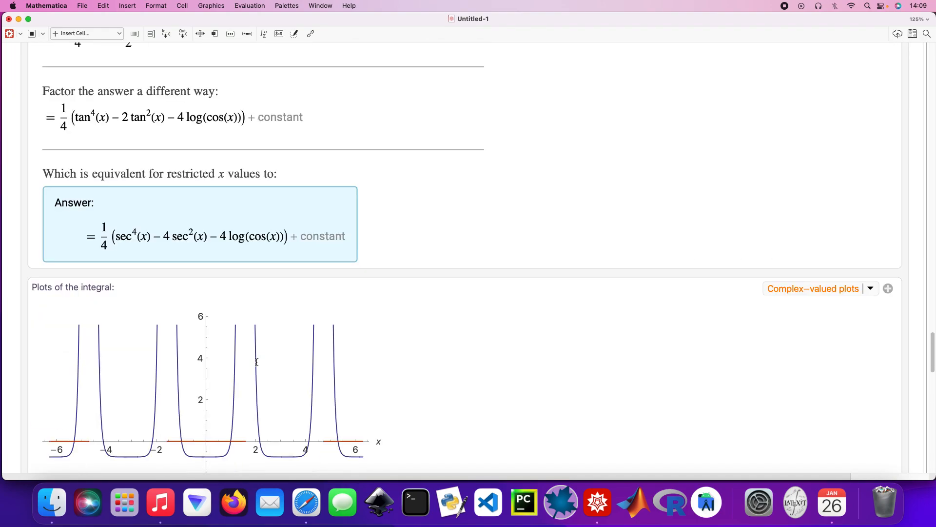
scroll(256, 362, "down", 20)
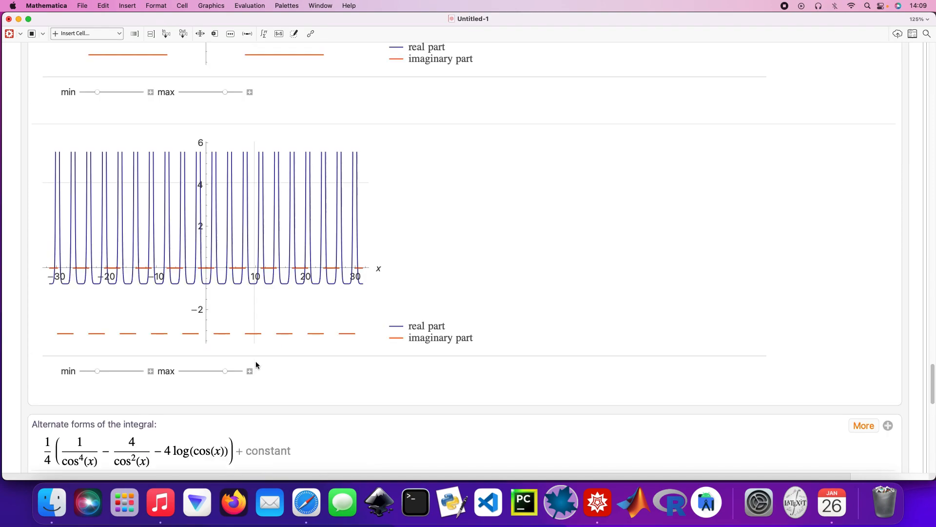
scroll(256, 362, "down", 8)
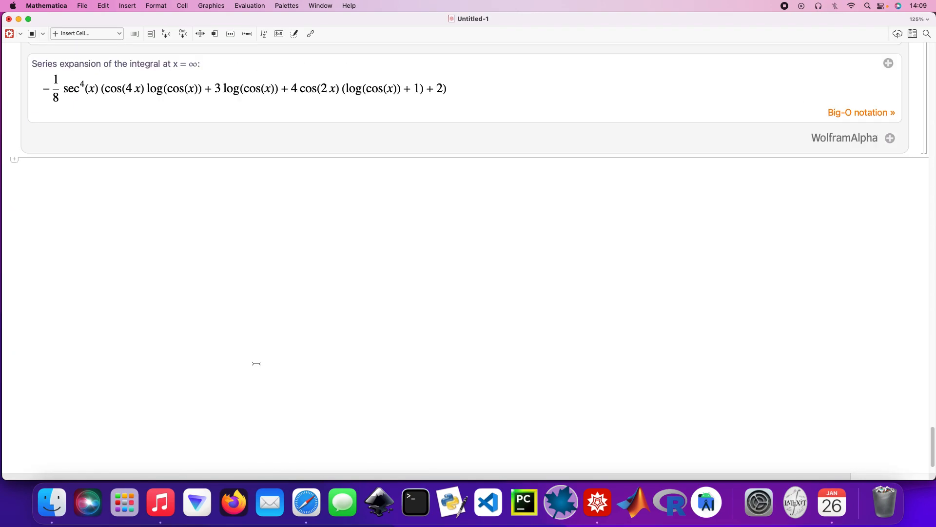
type("In")
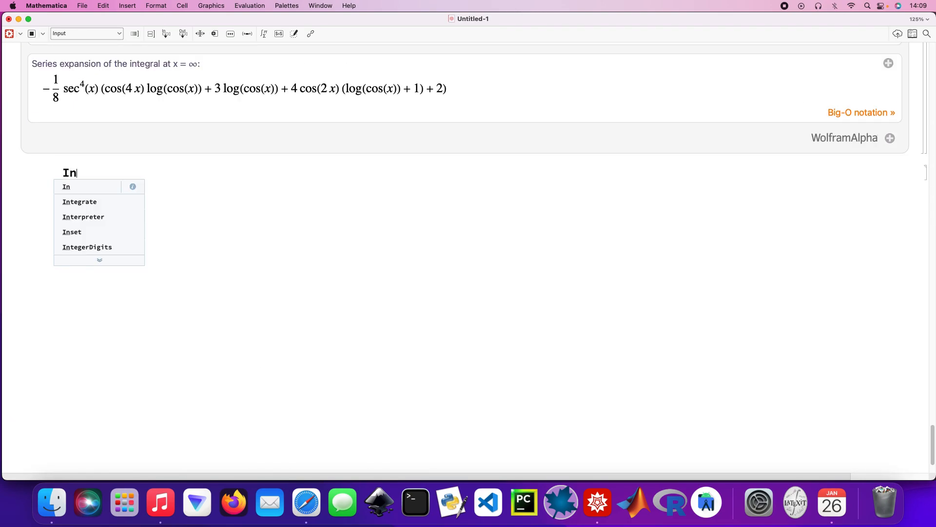
key("Down")
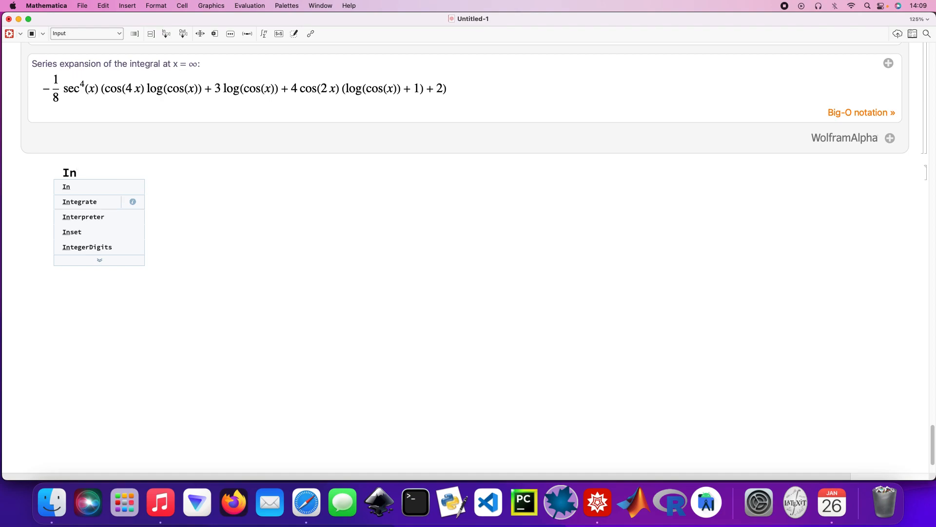
key("shift+Return")
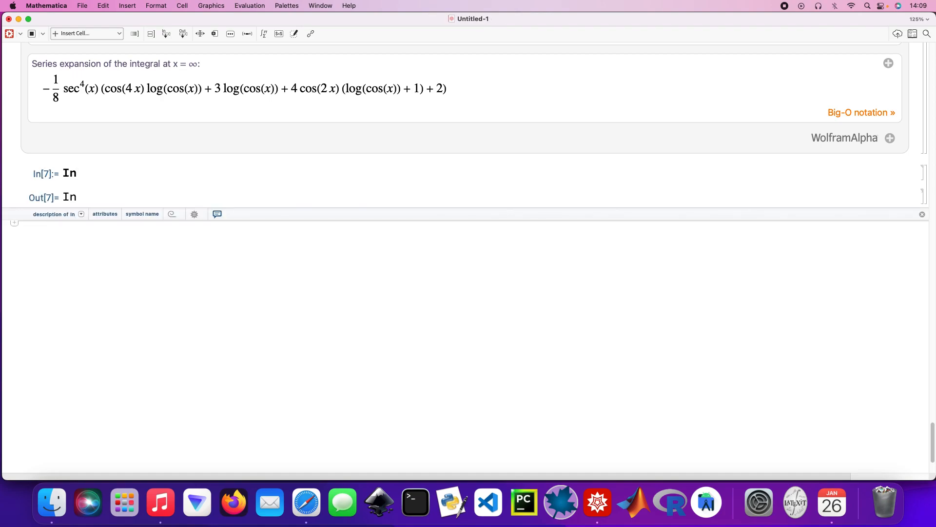
Evaluate Integrate[Sec[x]^2, x] in a new input cell at the end of the notebook.
type("Inte")
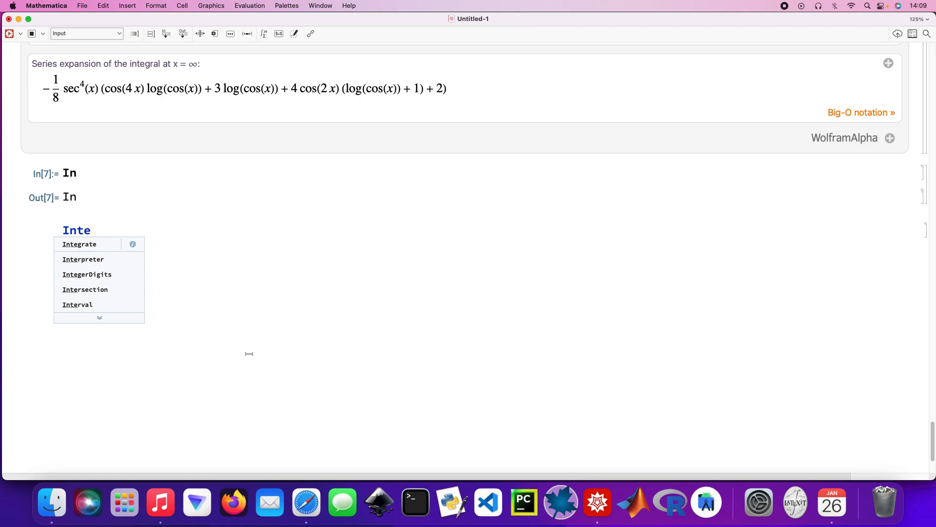
left_click(105, 248)
type("[Sec[x]")
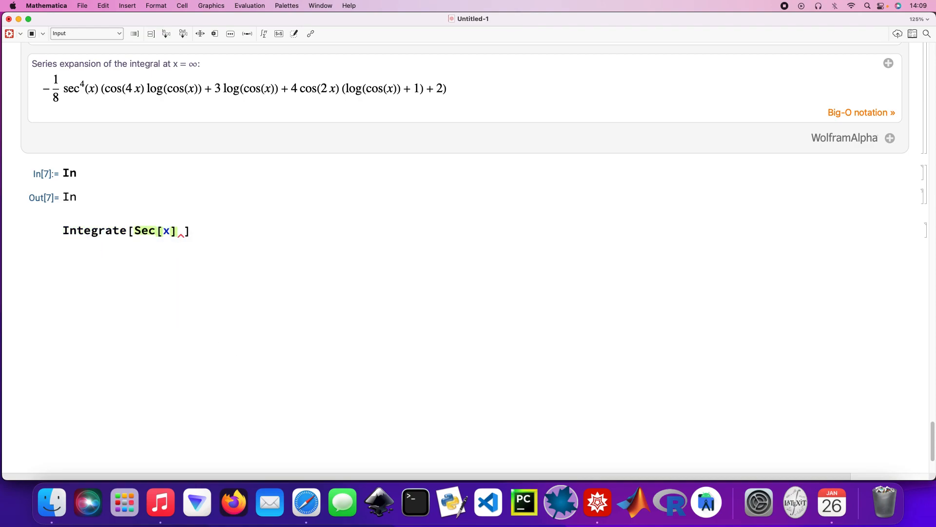
type("^2")
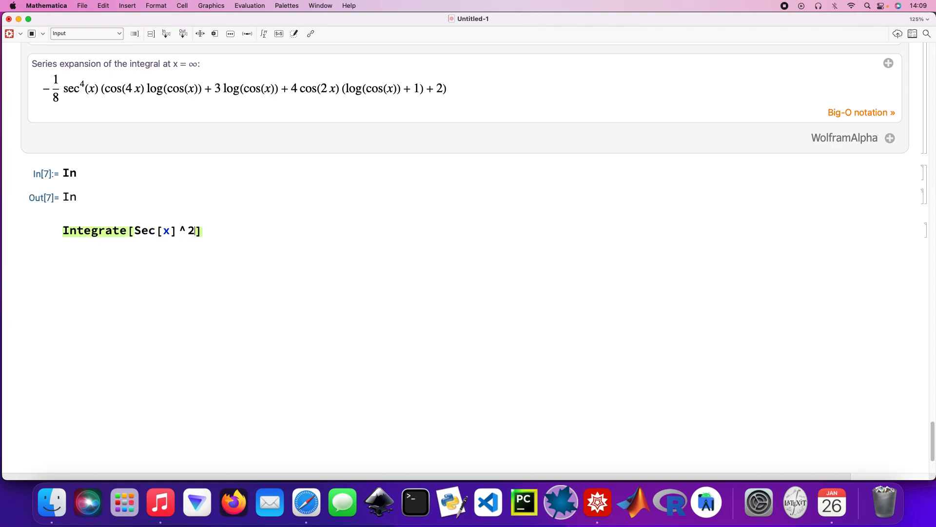
type(", x")
key("shift+Return")
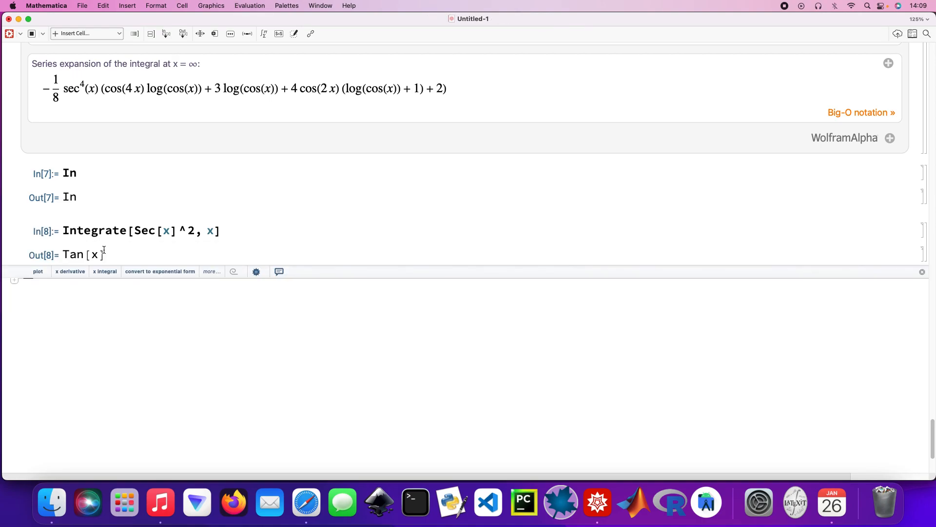
Run a full Wolfram|Alpha query in a new cell with a copy of Integrate[Sec[x]^2,x].
type("=")
left_click_drag(223, 232, 66, 227)
key("super+c")
left_click(95, 292)
key("super+v")
key("shift+Return")
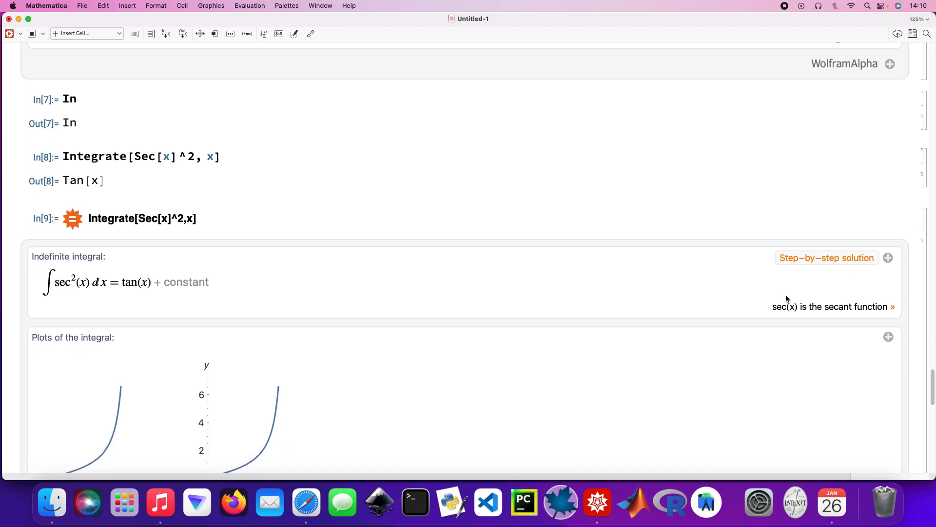
Show the step-by-step solution of the sec^2(x) indefinite integral and read through its intermediate steps.
left_click(818, 257)
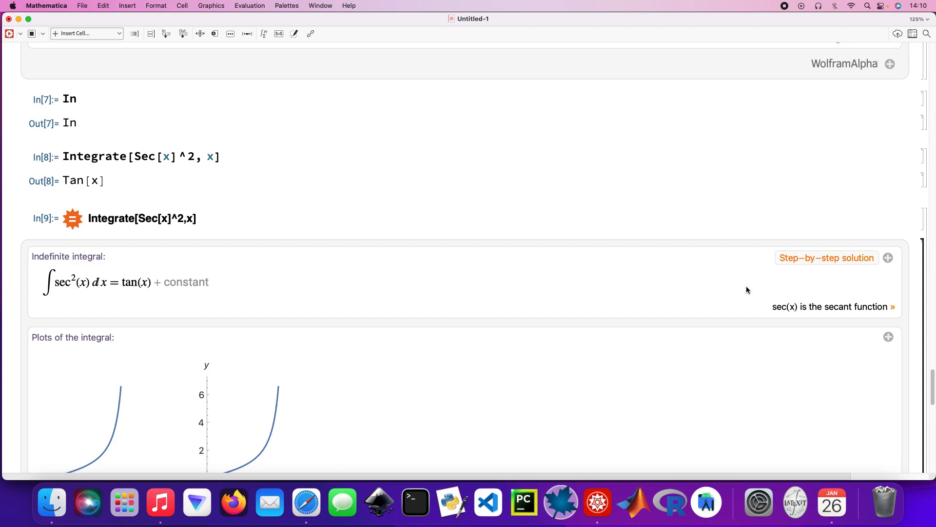
scroll(745, 290, "down", 5)
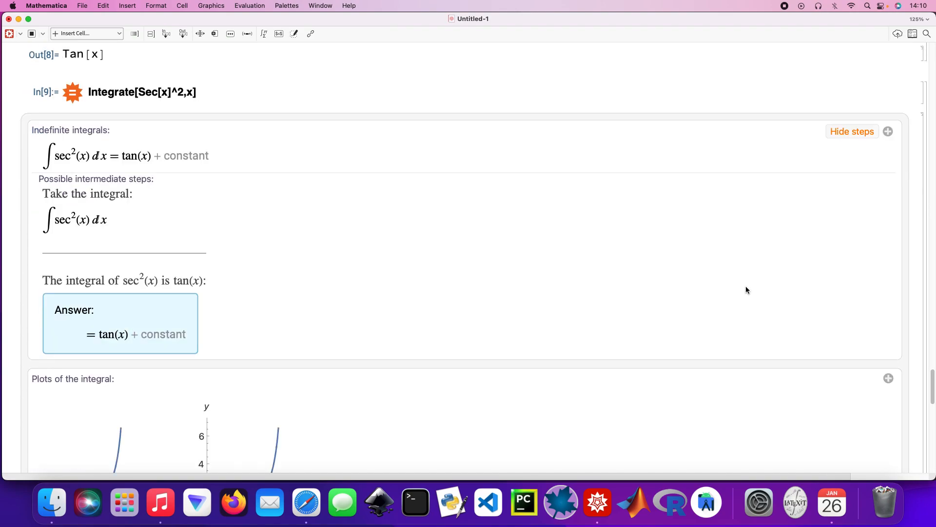
scroll(746, 290, "down", 5)
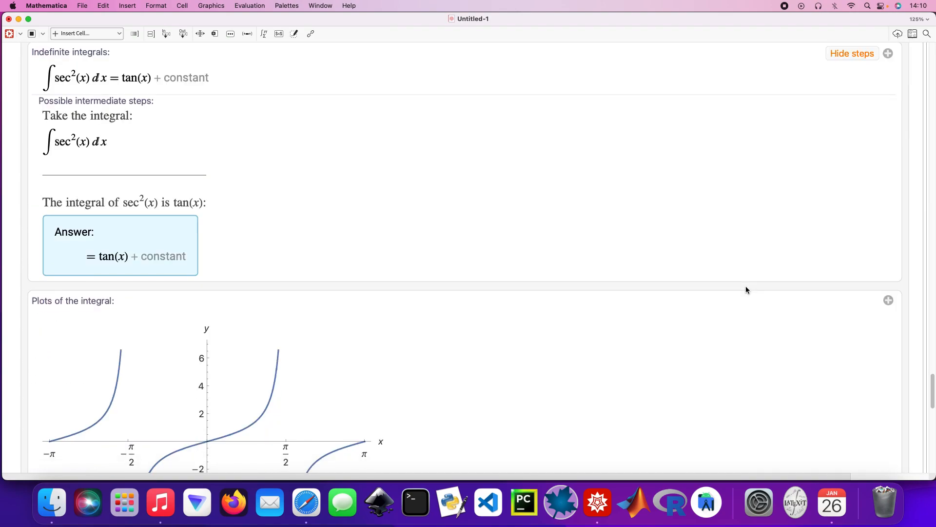
Evaluate Integrate[Cos[x]^3/Sin[x]^4, x] in a new input cell at the end of the notebook.
scroll(745, 289, "down", 15)
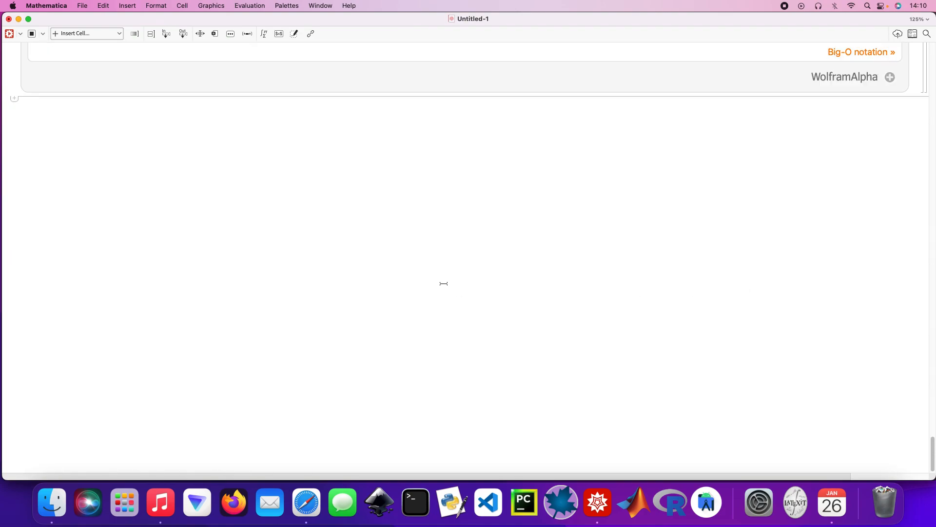
type("Int")
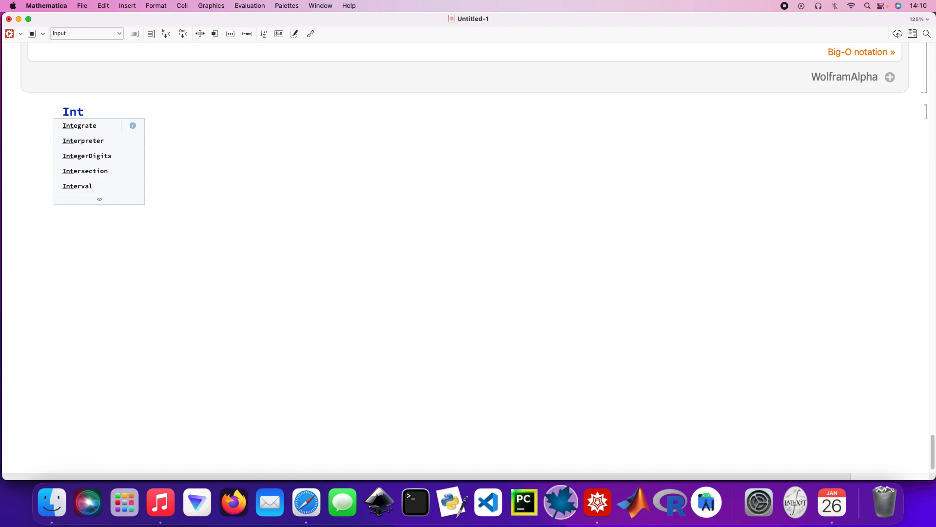
type("egrate")
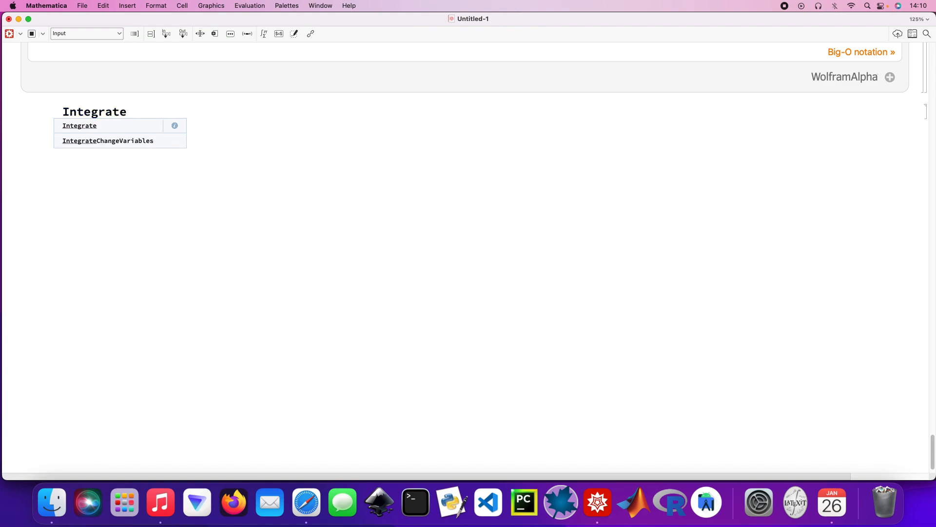
type("[")
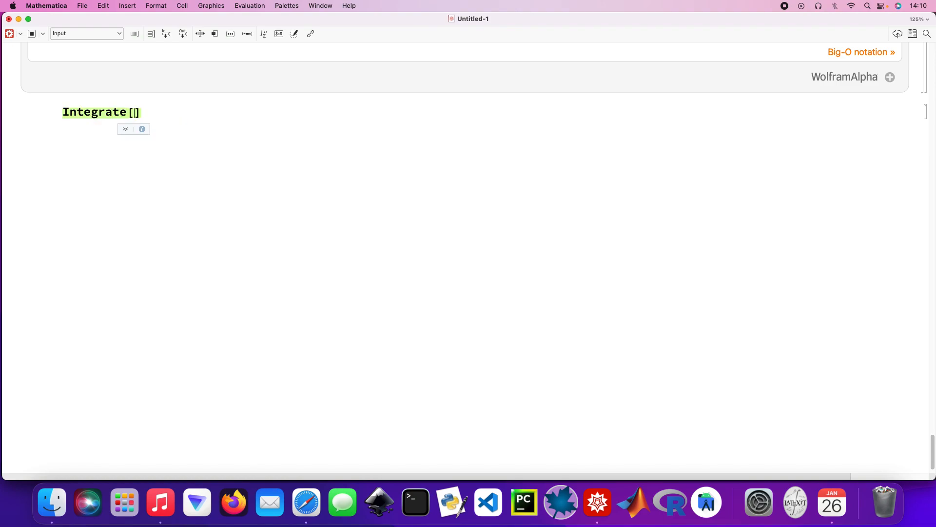
type("Cos")
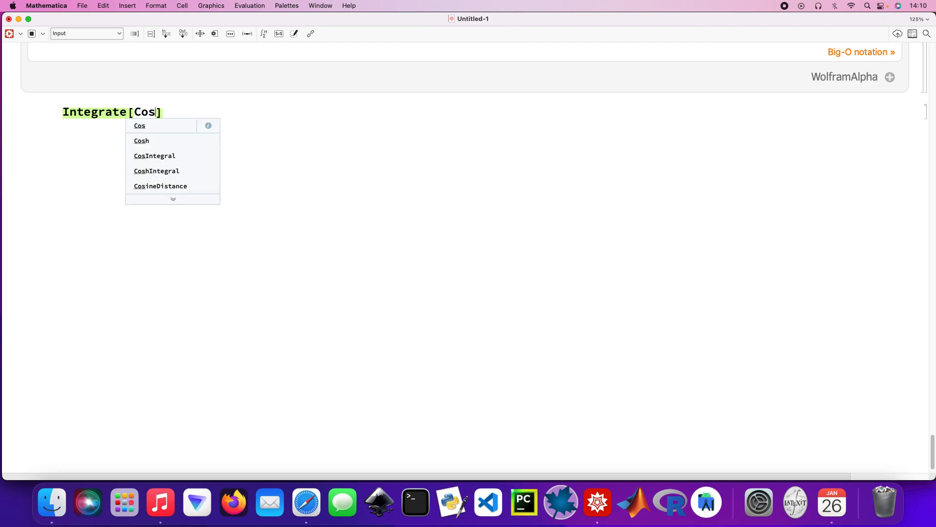
type("[x]")
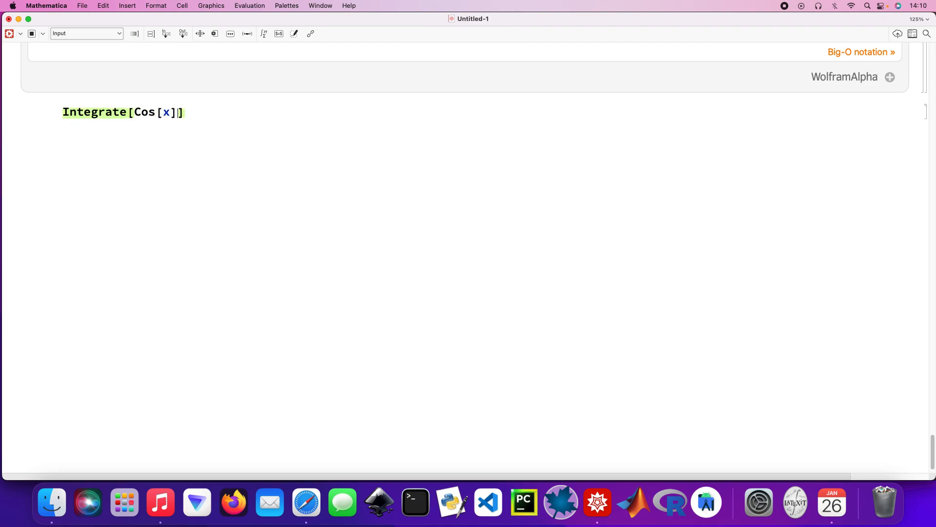
key("BackSpace")
key("Right")
type("^3/Sin")
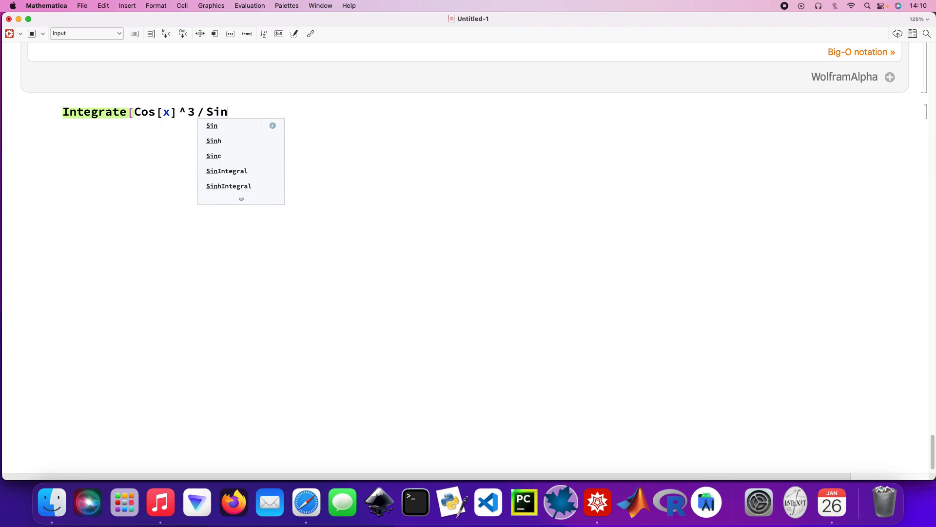
type("[x]^4")
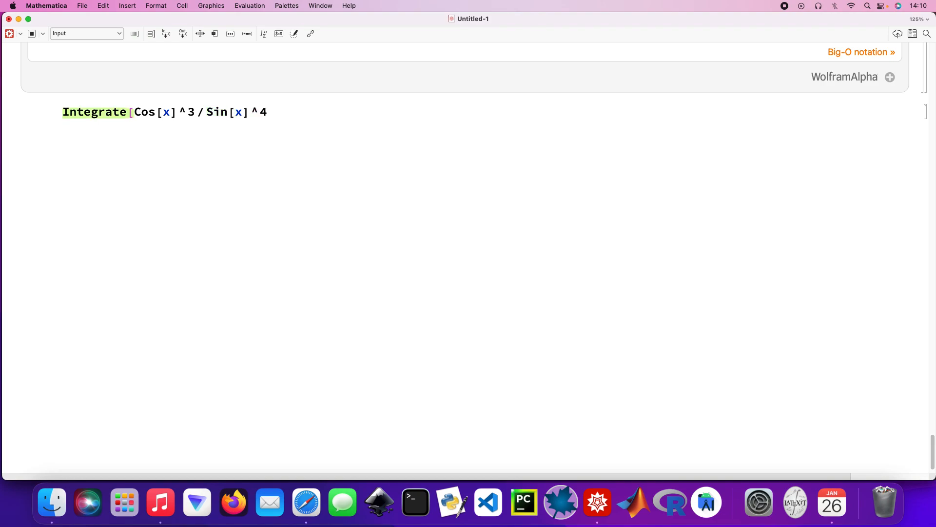
type(", x]")
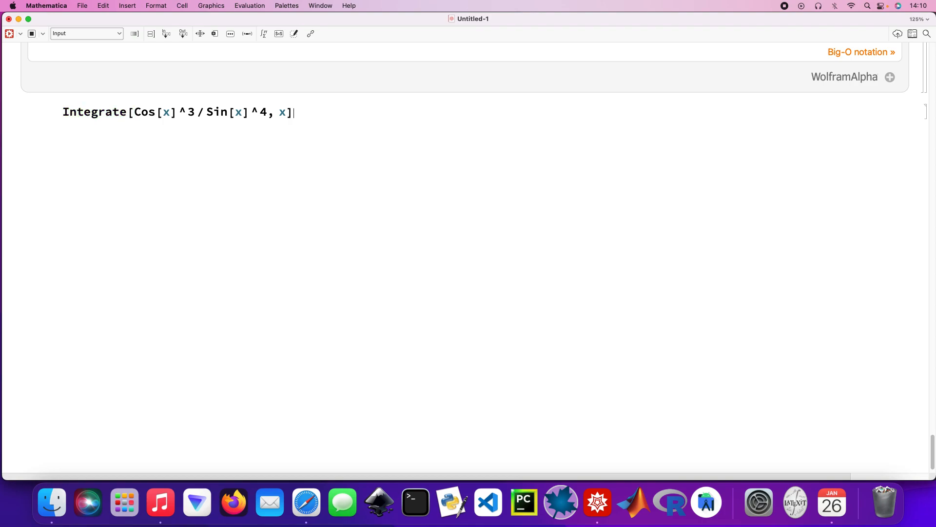
key("shift+Return")
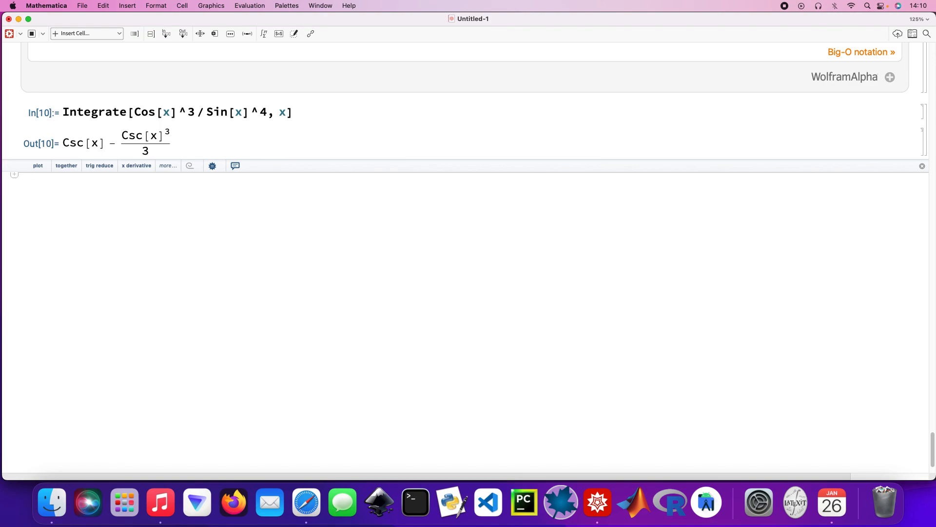
Run a full Wolfram|Alpha query in a new cell with a copy of Integrate[Cos[x]^3/Sin[x]^4,x].
type("=")
left_click_drag(290, 113, 61, 115)
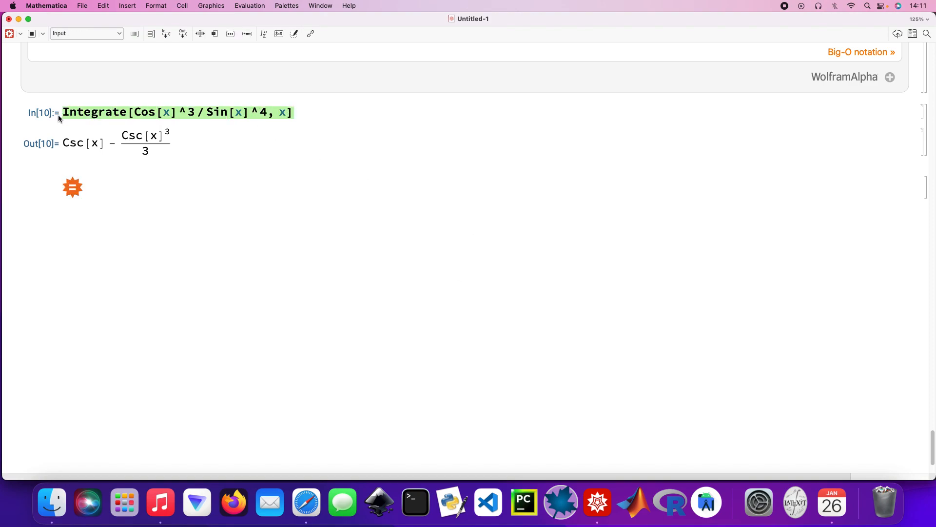
left_click(98, 183)
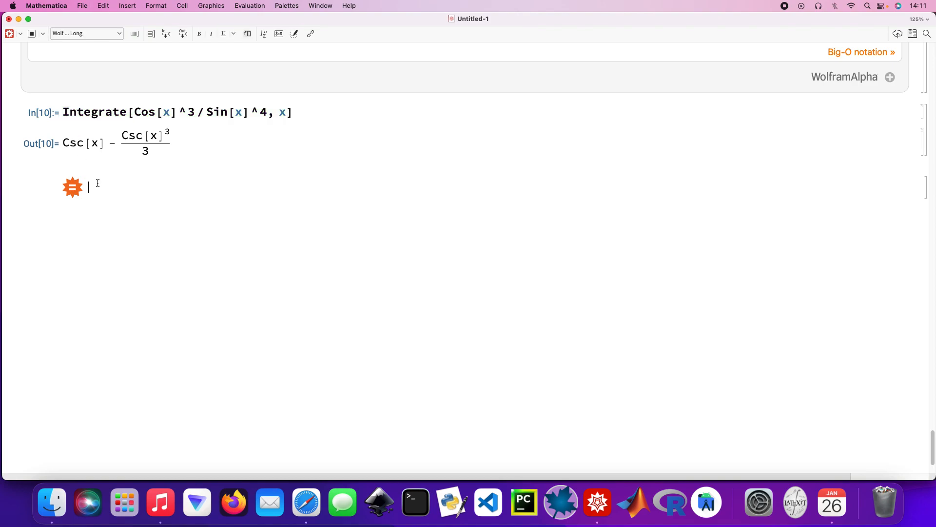
type("Integrate[Cos[x]^3/Sin[x]^4,x]")
key("shift+Return")
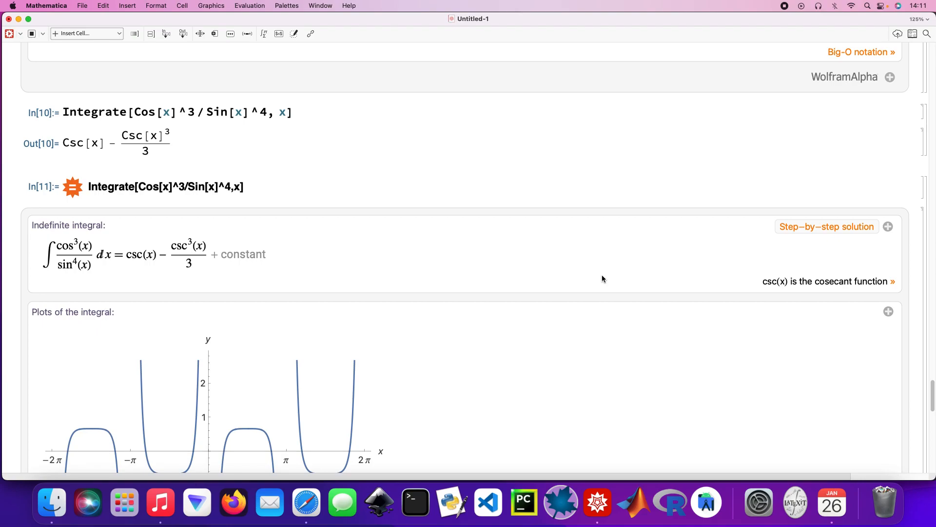
Show the step-by-step solution of the cos^3(x)/sin^4(x) indefinite integral and read through its intermediate steps to the final answer.
left_click(785, 229)
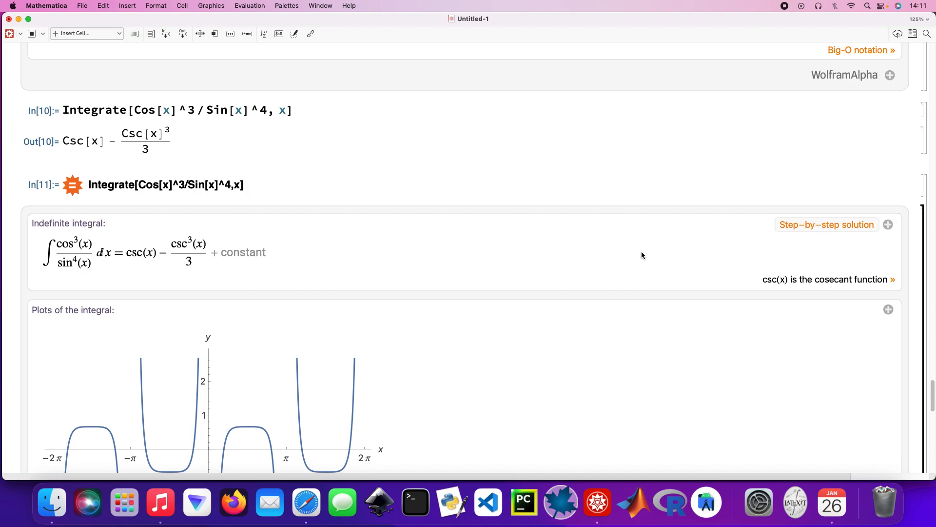
scroll(641, 256, "down", 3)
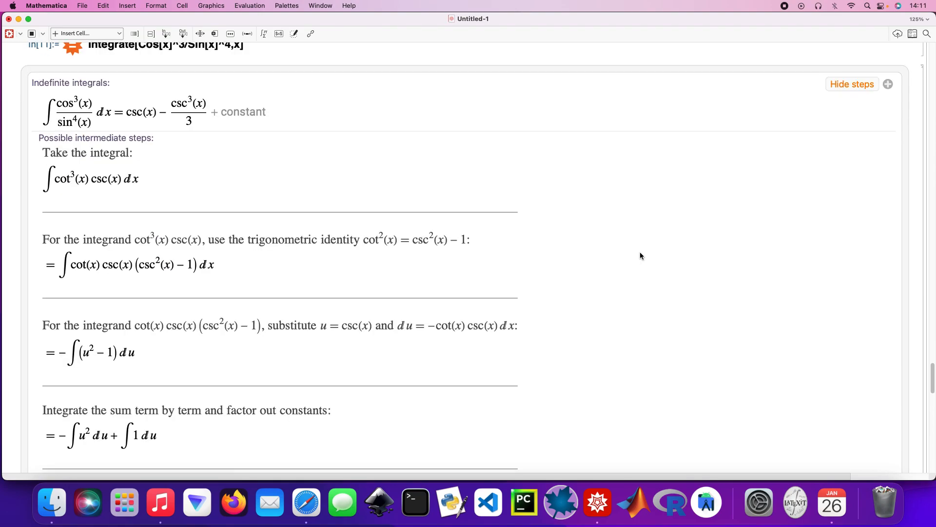
scroll(258, 222, "down", 5)
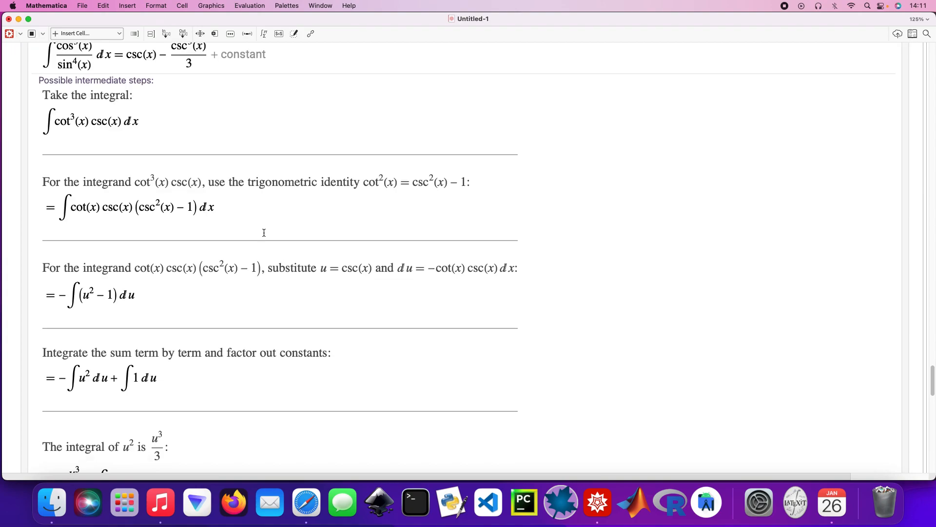
scroll(263, 232, "down", 5)
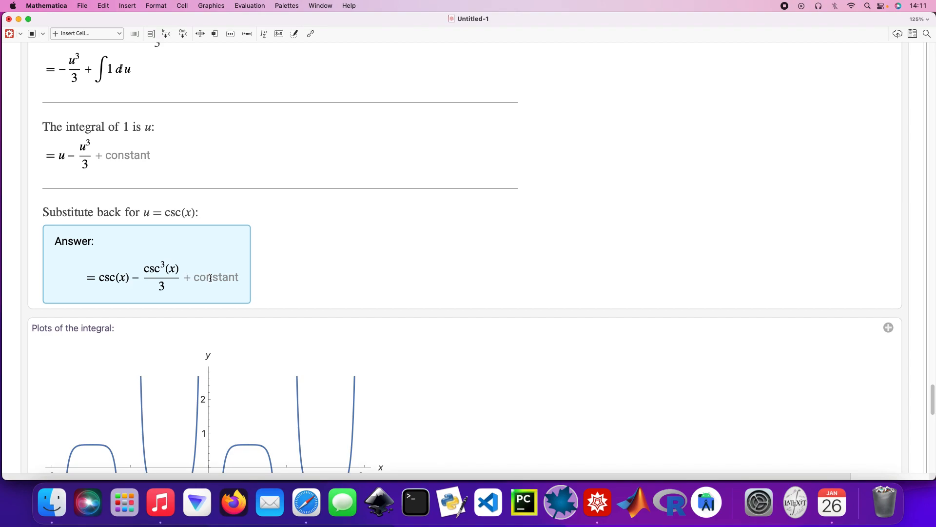
Review the earlier integrals in the notebook, going back past the tan^5(x) solution to the cos^5(x) results.
scroll(210, 278, "up", 15)
scroll(210, 278, "up", 20)
scroll(211, 281, "up", 20)
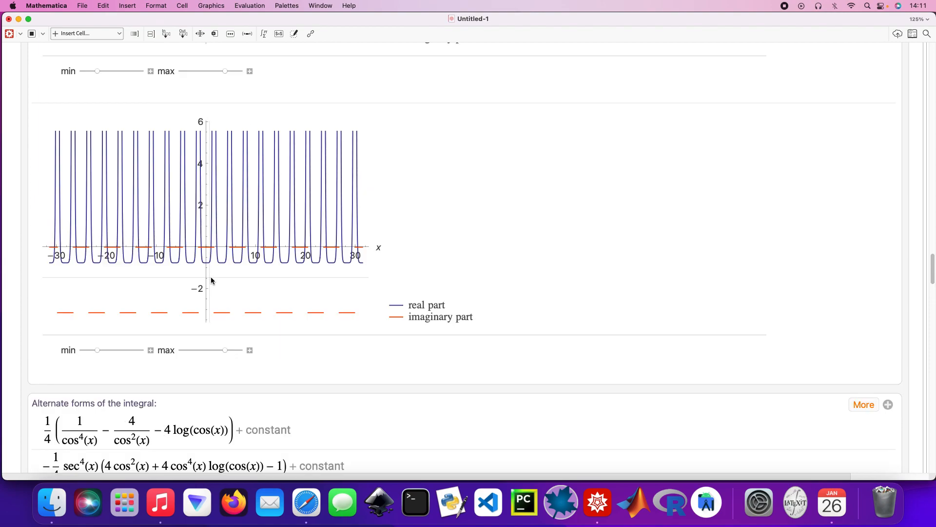
scroll(211, 281, "up", 15)
scroll(211, 280, "up", 15)
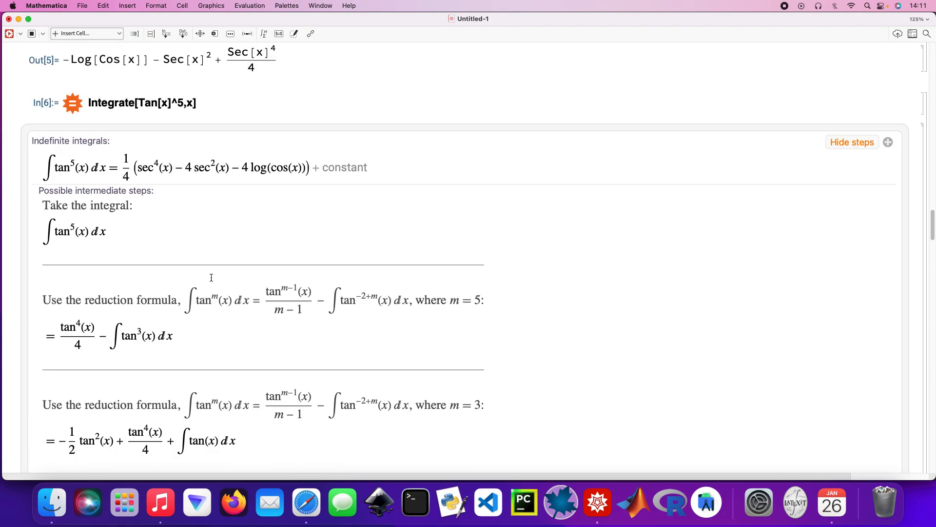
scroll(211, 278, "up", 4)
scroll(211, 277, "up", 3)
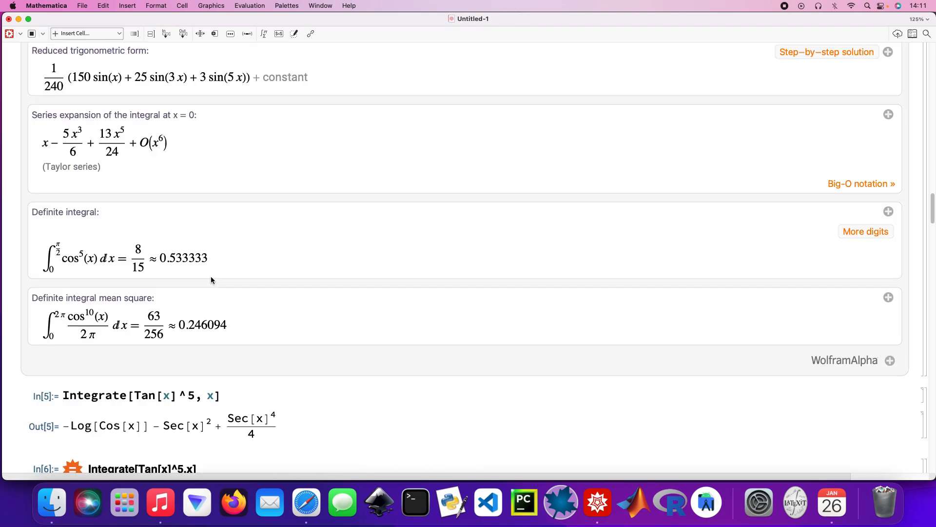